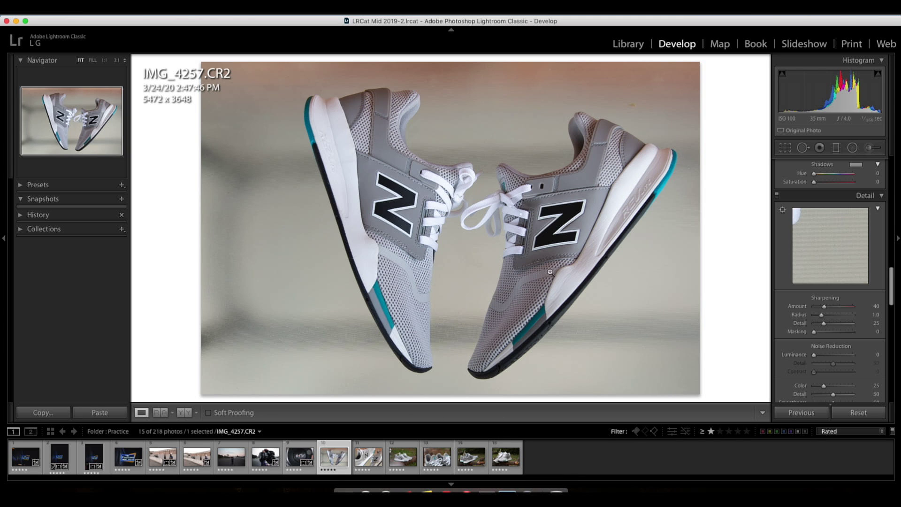
Zoom IMG_4257.CR2 to 1:1 and heal four dust specks on the grey backdrop.
scroll(840, 304, up, 5)
scroll(843, 304, down, 1)
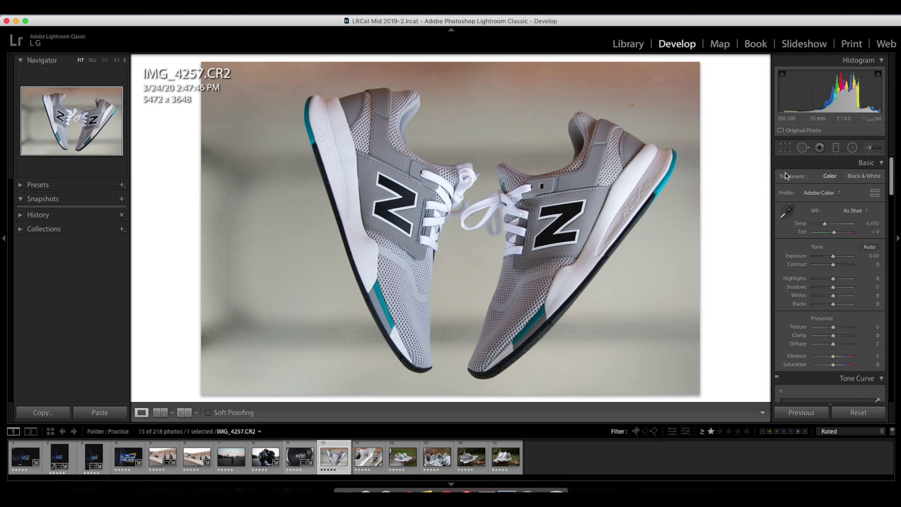
scroll(784, 183, down, 1)
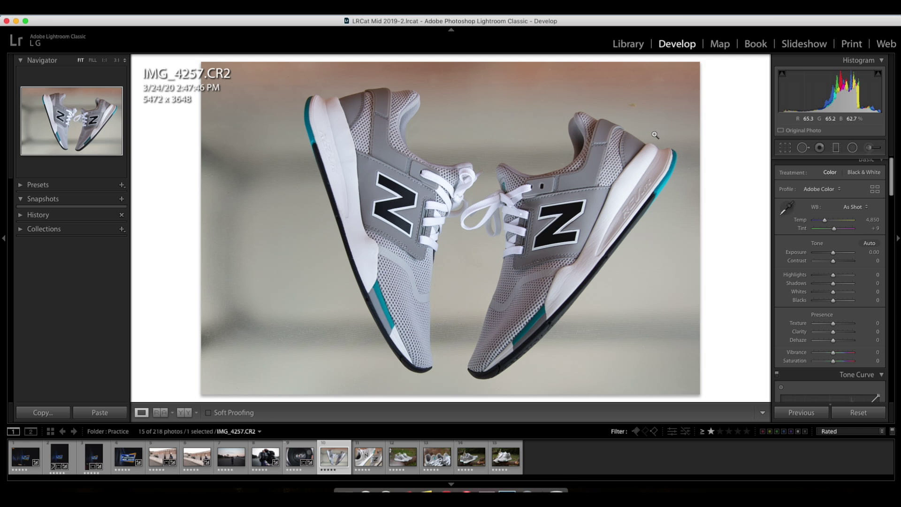
click(630, 104)
key(q)
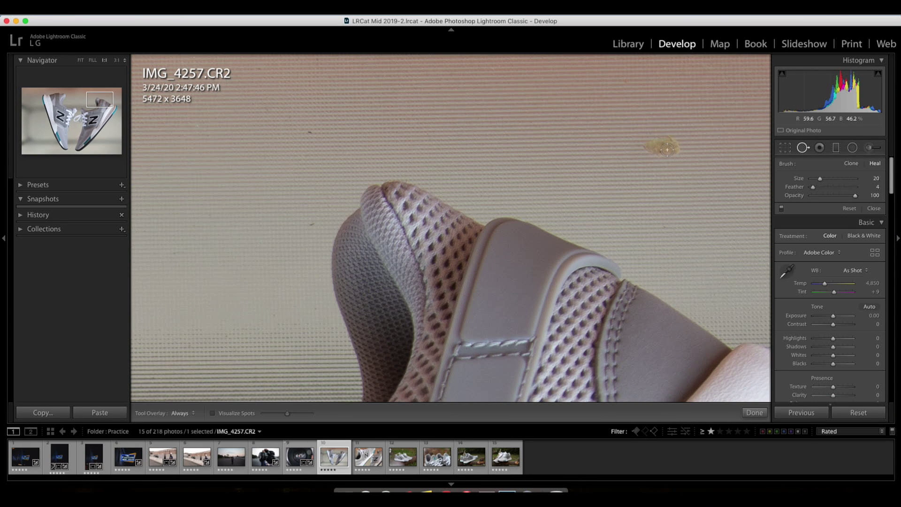
scroll(667, 150, down, 2)
click(661, 146)
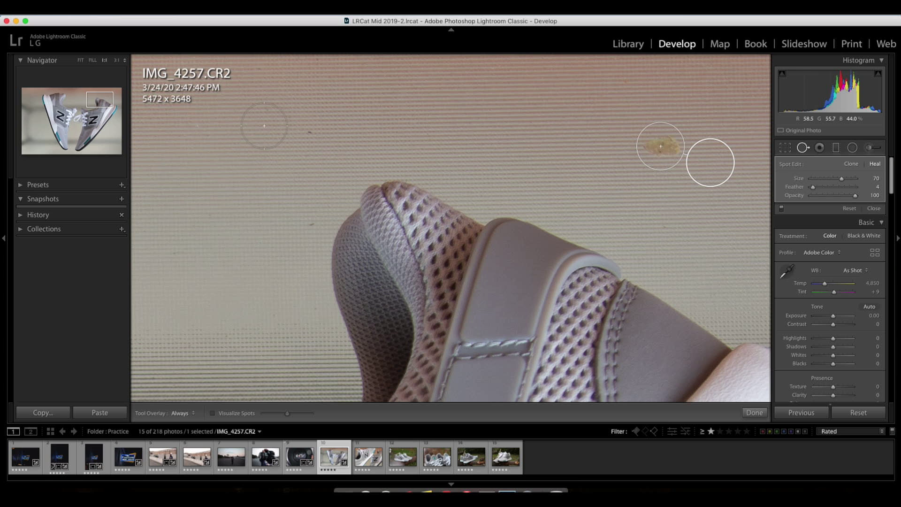
click(309, 137)
click(303, 227)
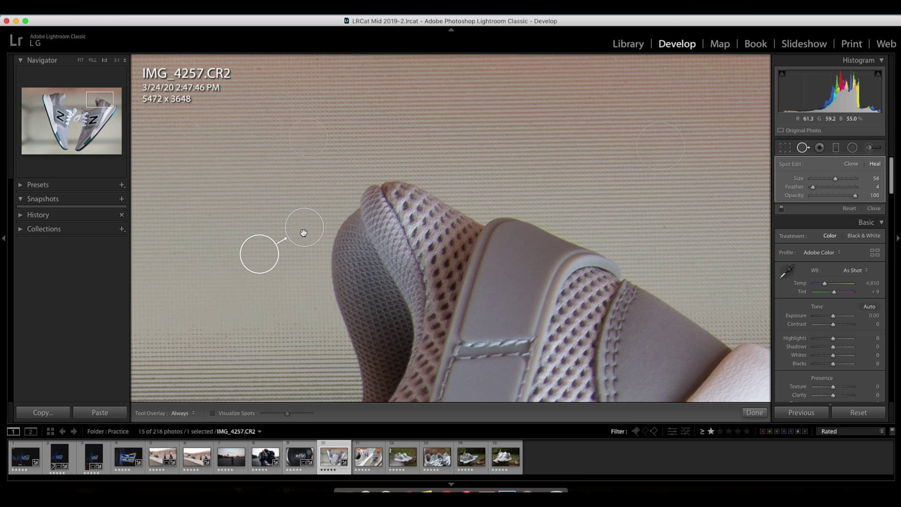
click(177, 261)
Heal two marks on the white sole and two more backdrop specks near the left shoe.
drag(87, 105, 44, 96)
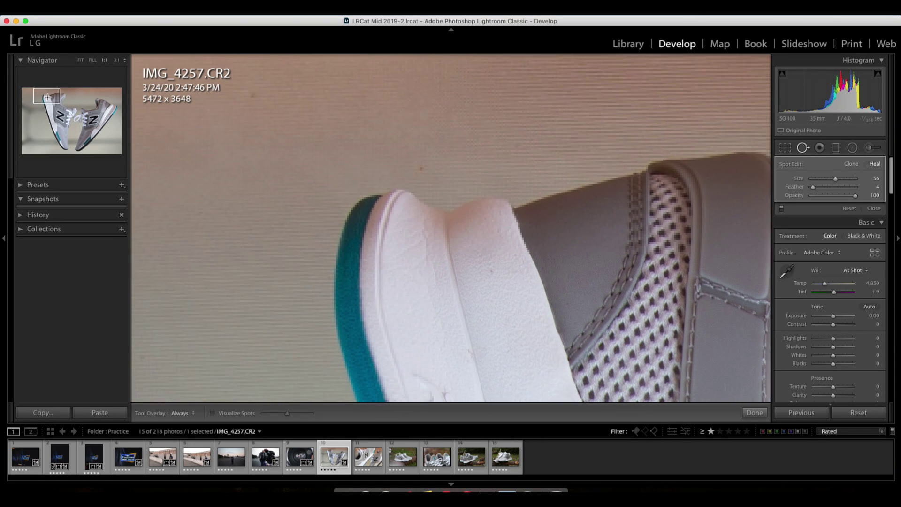
scroll(477, 249, down, 8)
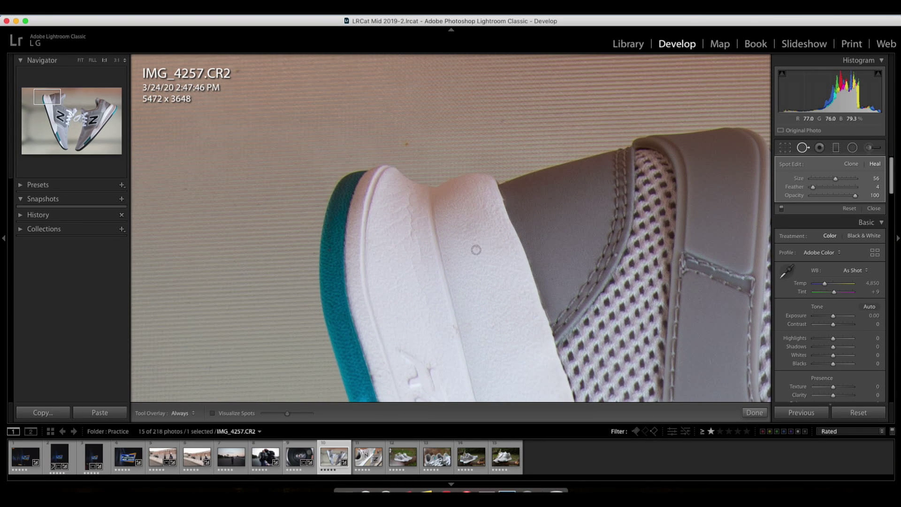
click(476, 247)
click(393, 149)
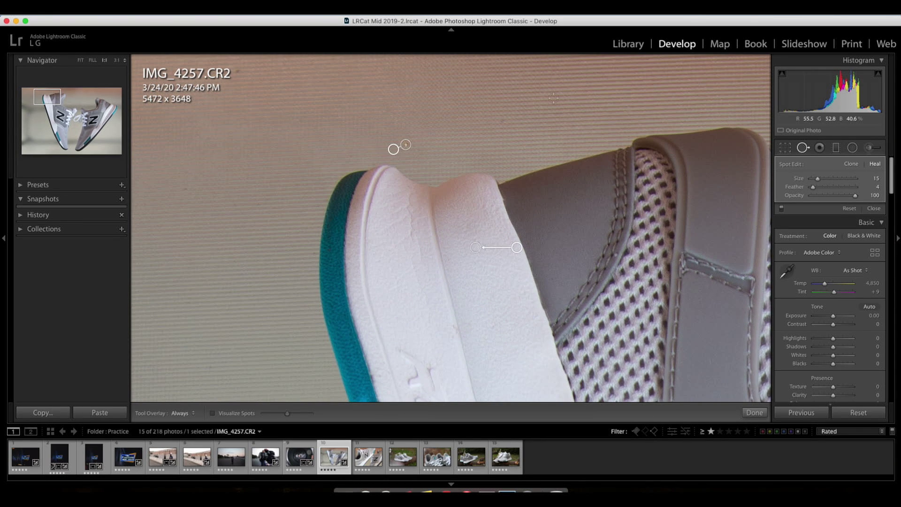
click(496, 121)
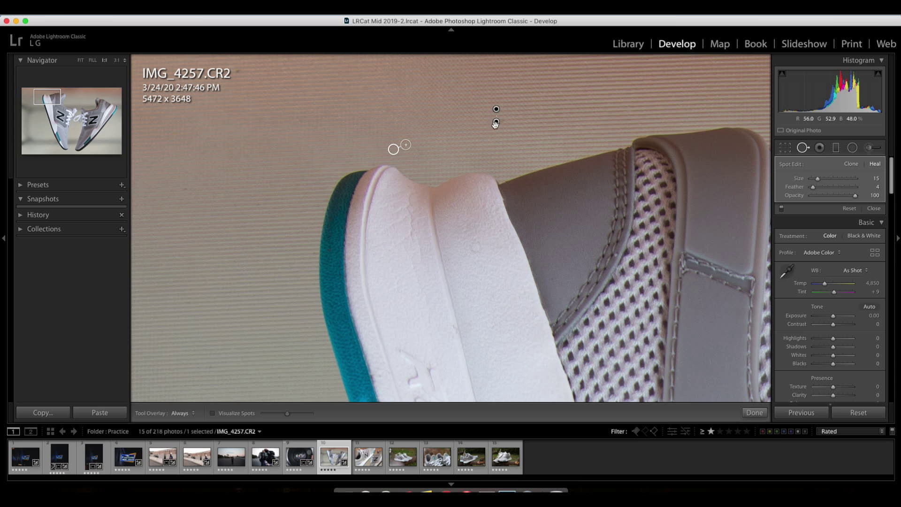
click(454, 328)
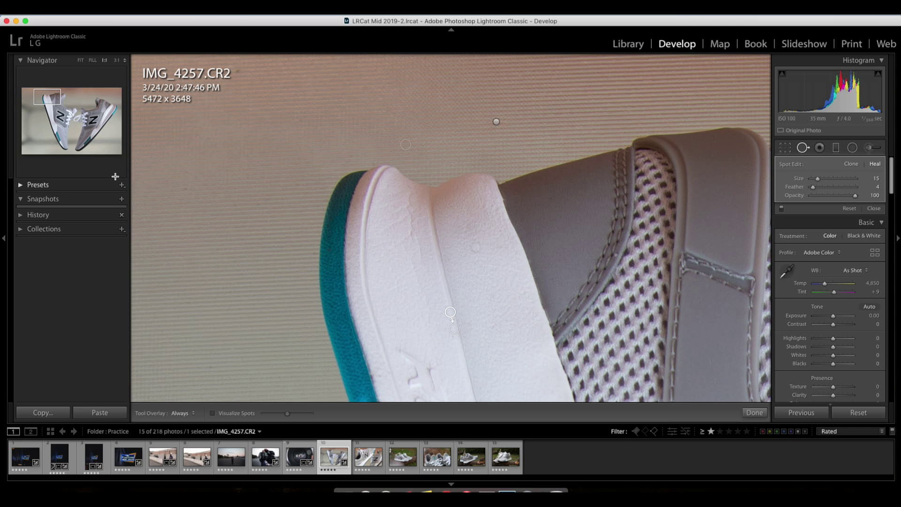
Fit the whole photo in view, finish spot removal, and compare before and after.
click(92, 61)
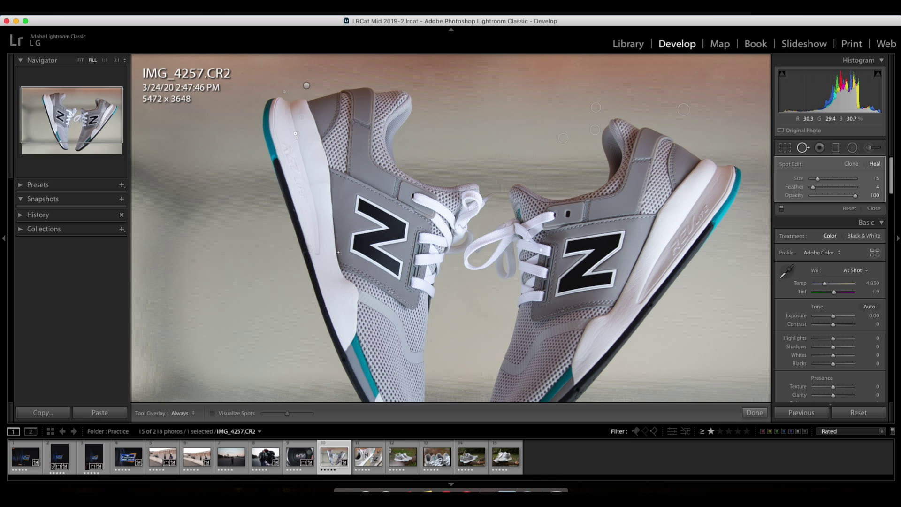
click(80, 61)
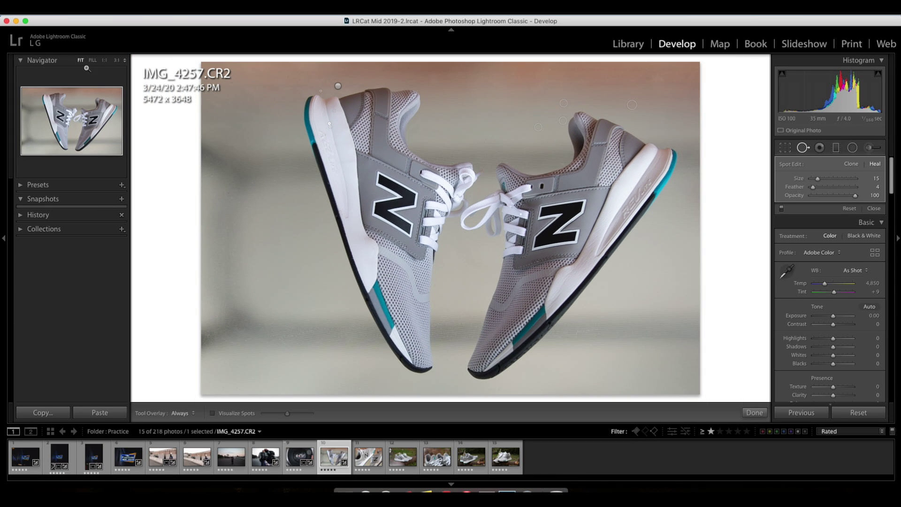
click(760, 415)
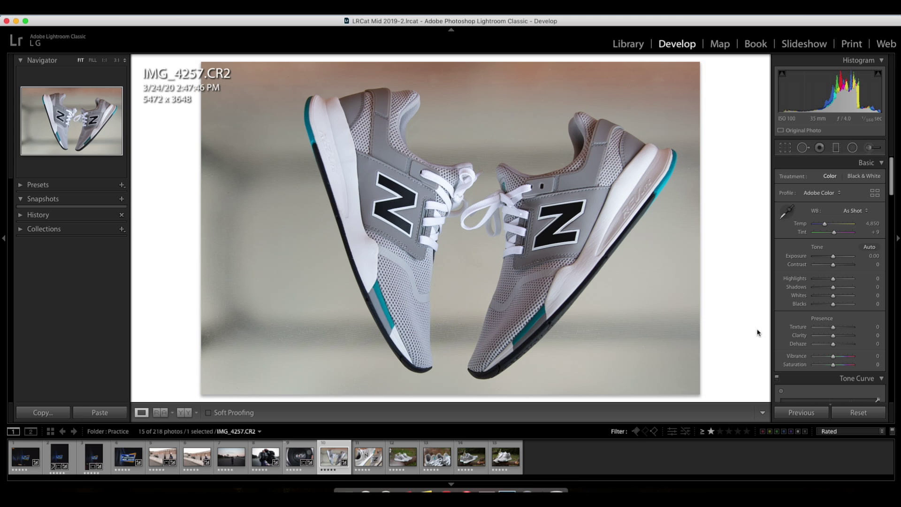
key(backslash)
key(backslash)
key(backslash)
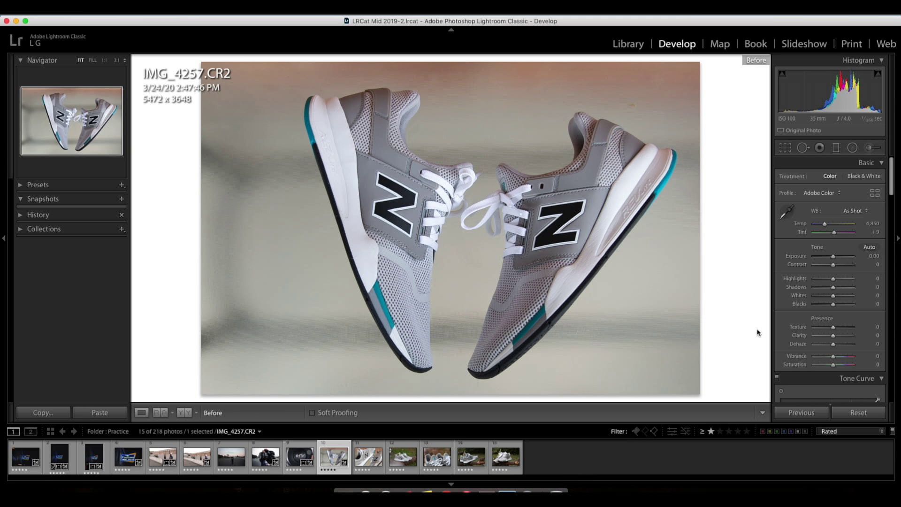
key(backslash)
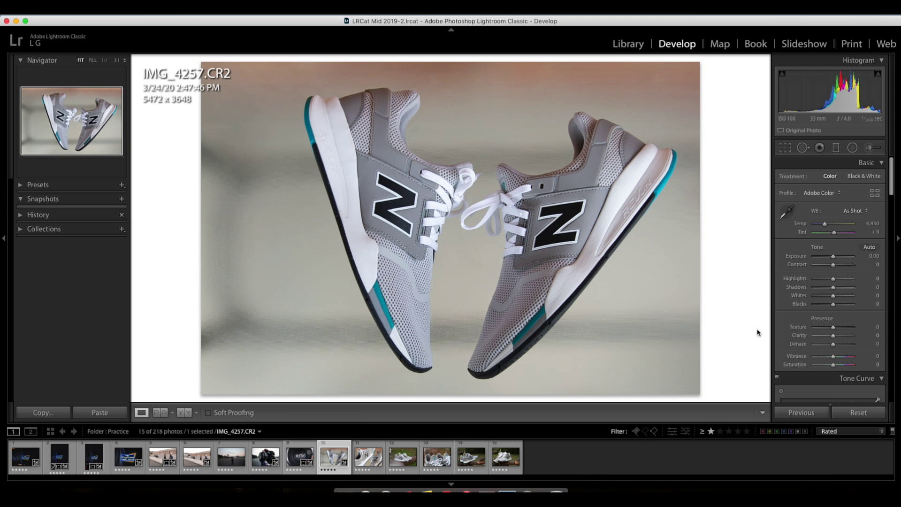
Draw a diagonal Exposure graduated filter across the backdrop and set it to +0.26.
click(838, 149)
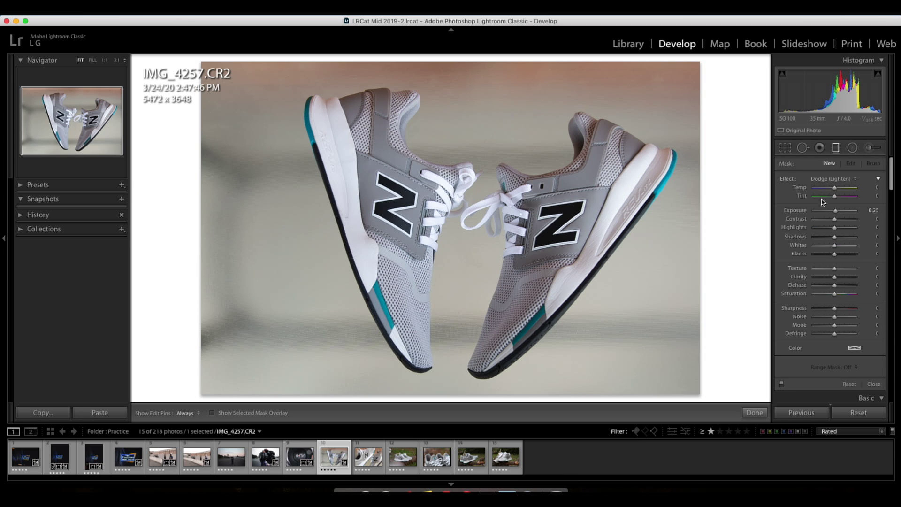
click(833, 180)
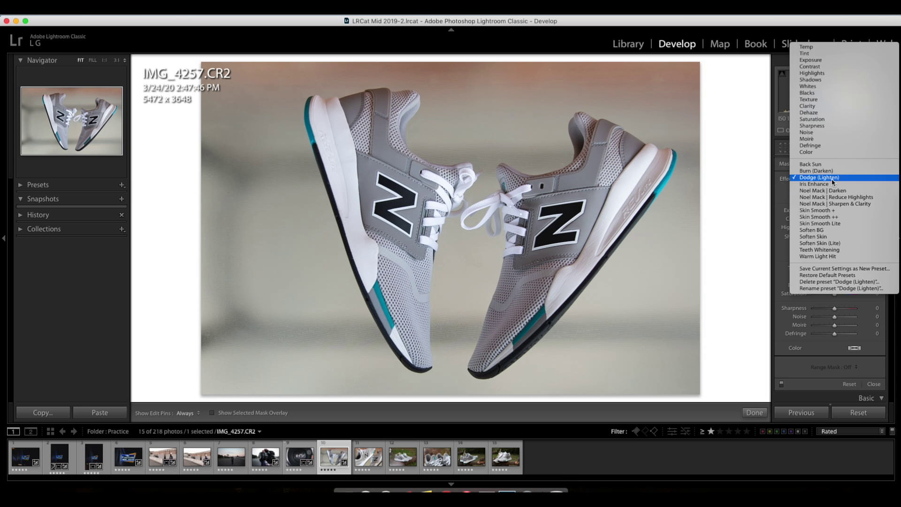
click(803, 60)
drag(521, 103, 501, 205)
drag(511, 156, 502, 182)
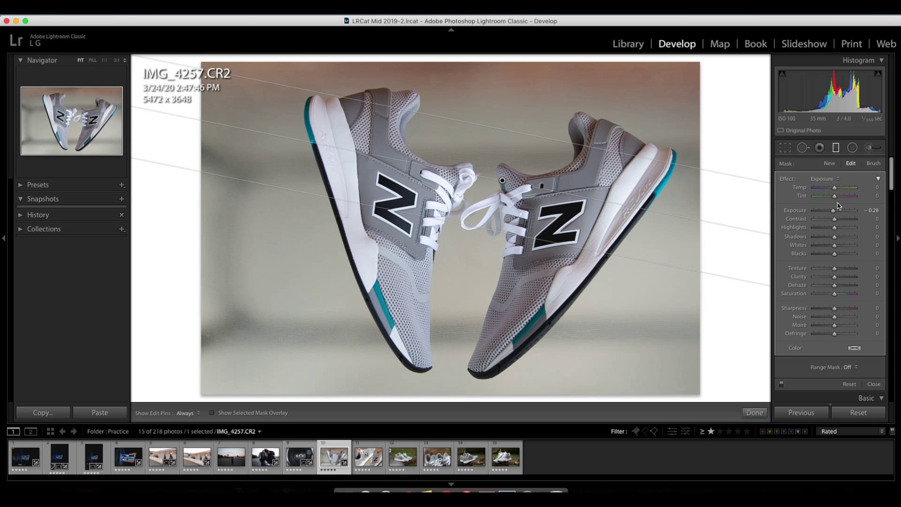
double_click(802, 210)
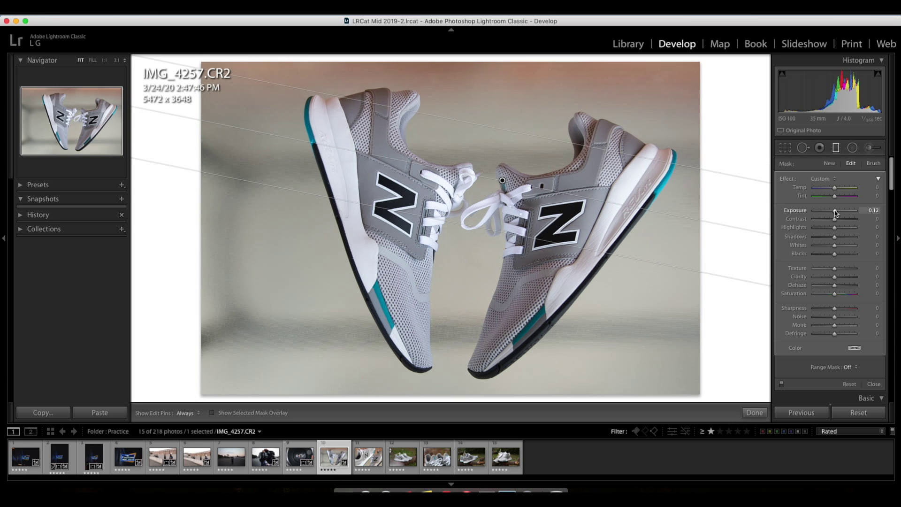
drag(834, 211, 836, 212)
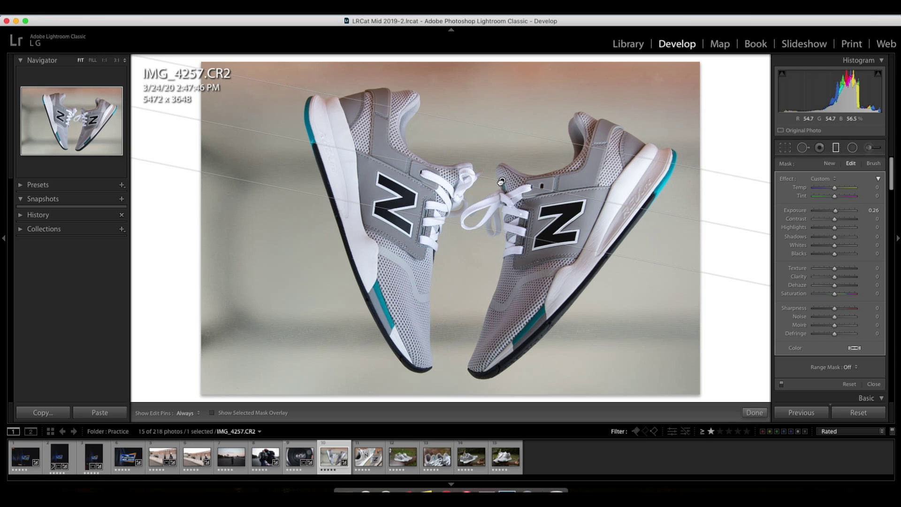
click(754, 412)
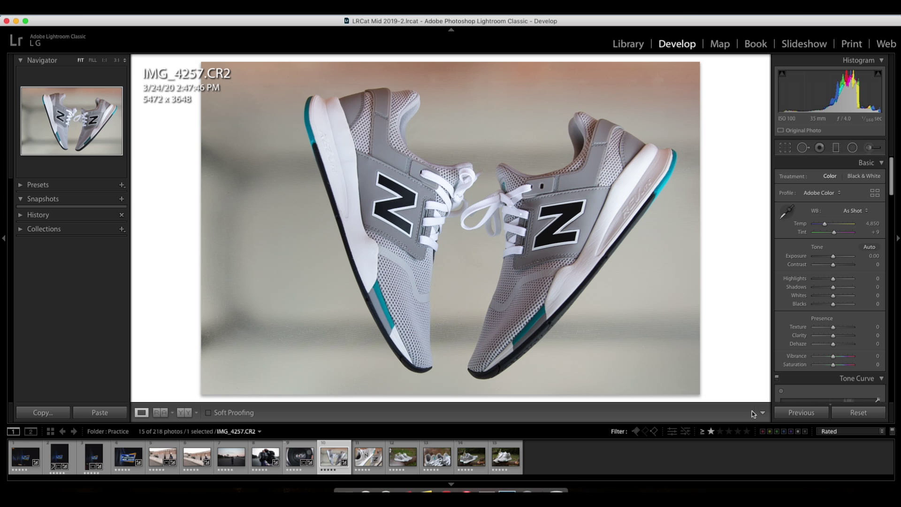
Compare before and after, then raise Shadows to +7.
key(backslash)
key(backslash)
key(backslash)
key(backslash)
scroll(836, 252, down, 2)
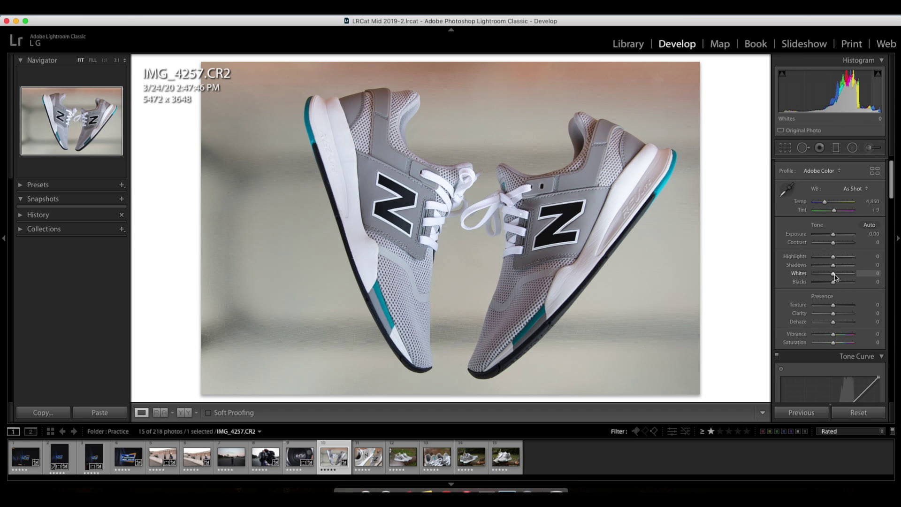
drag(834, 267, 835, 268)
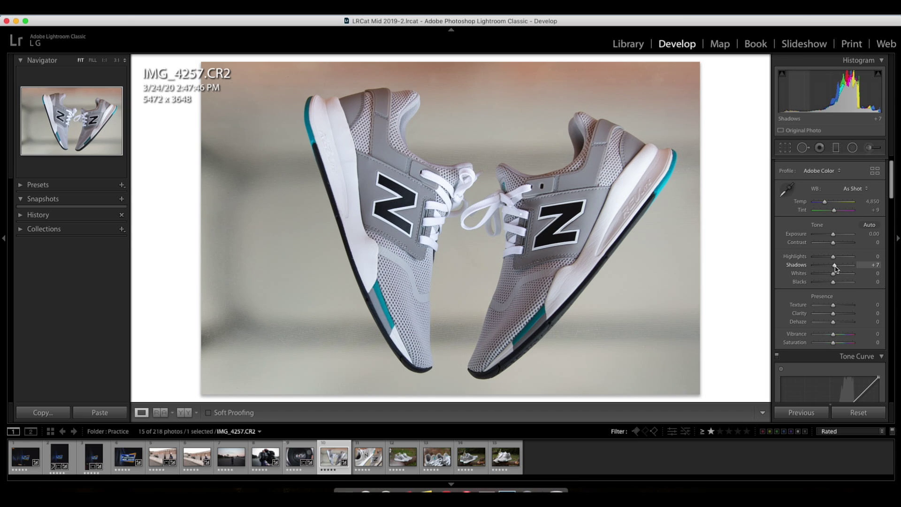
Set Dehaze to +5 after briefly trying 100.
scroll(833, 277, down, 3)
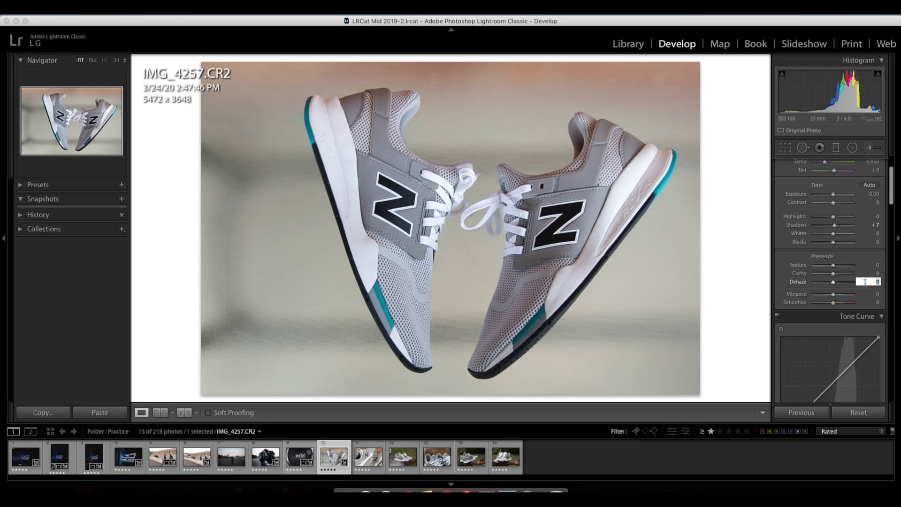
text(100)
key(Return)
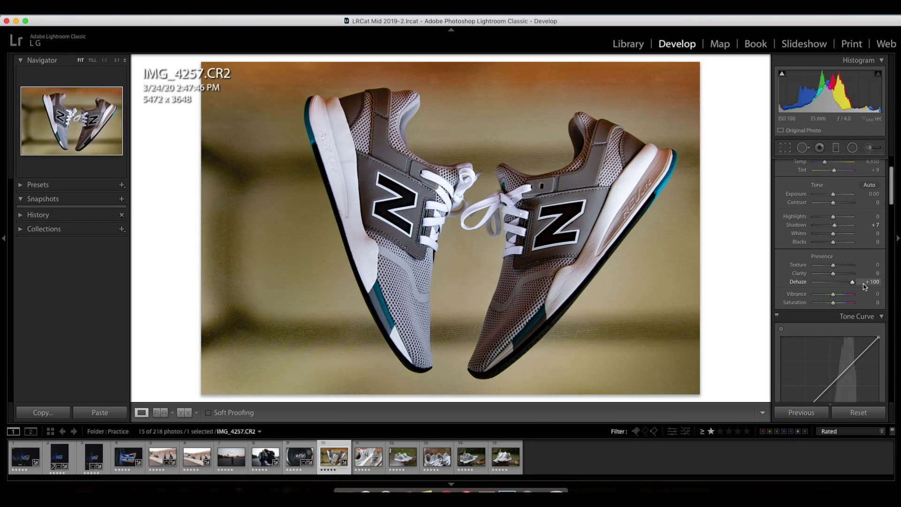
drag(865, 286, 850, 287)
click(873, 282)
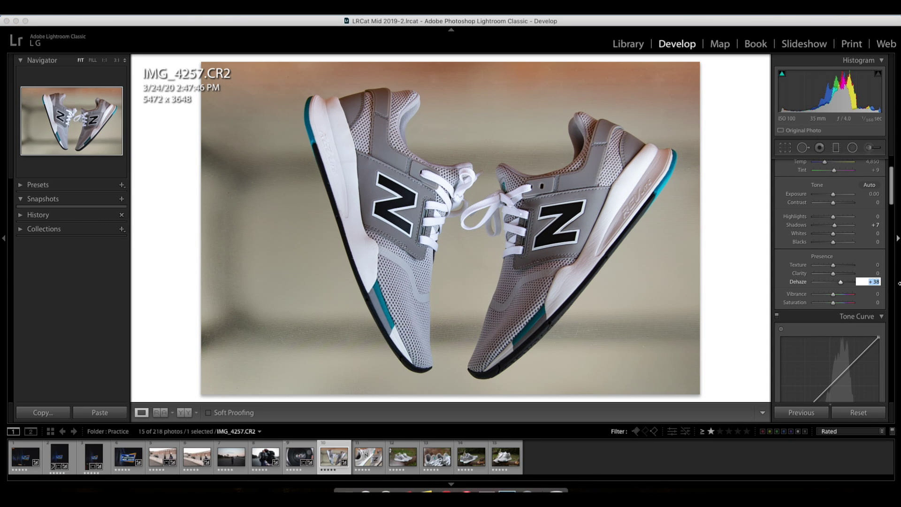
text(5)
key(Return)
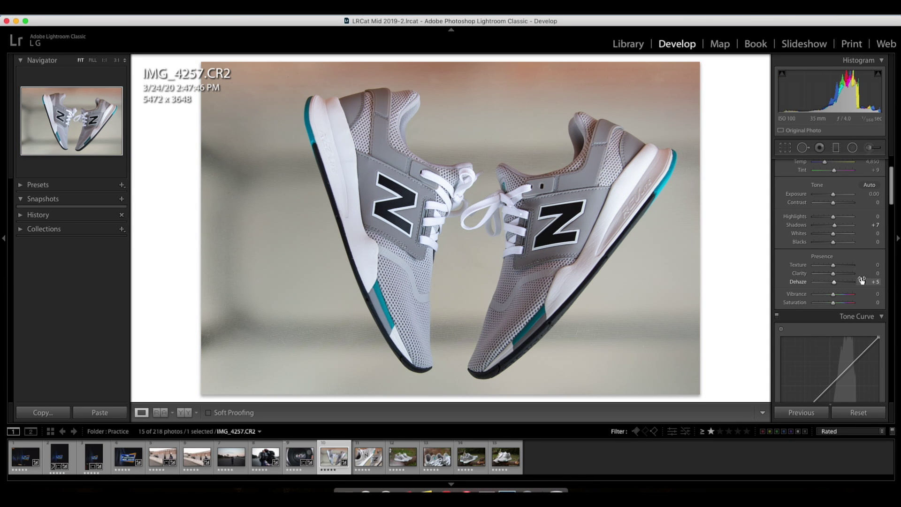
scroll(861, 281, down, 5)
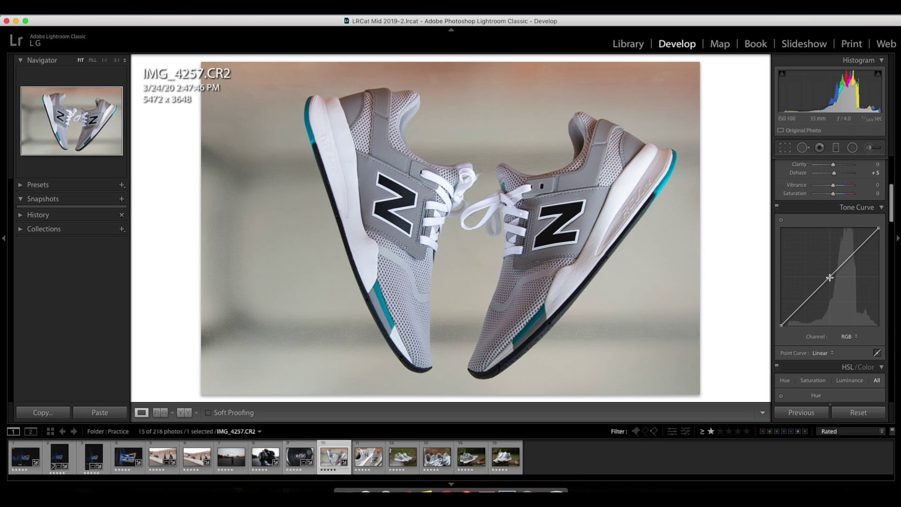
Add three points to the RGB tone curve, lift the black endpoint, and toggle the curve to compare.
click(830, 277)
click(804, 304)
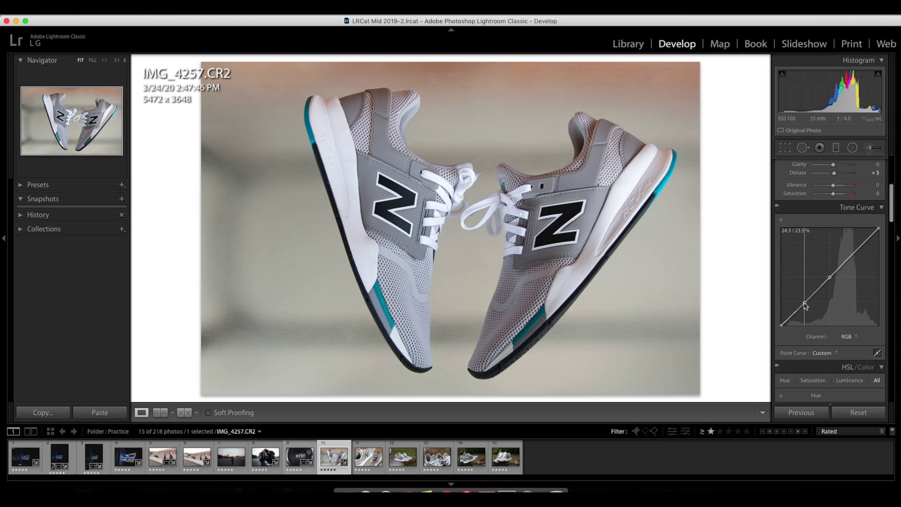
click(855, 254)
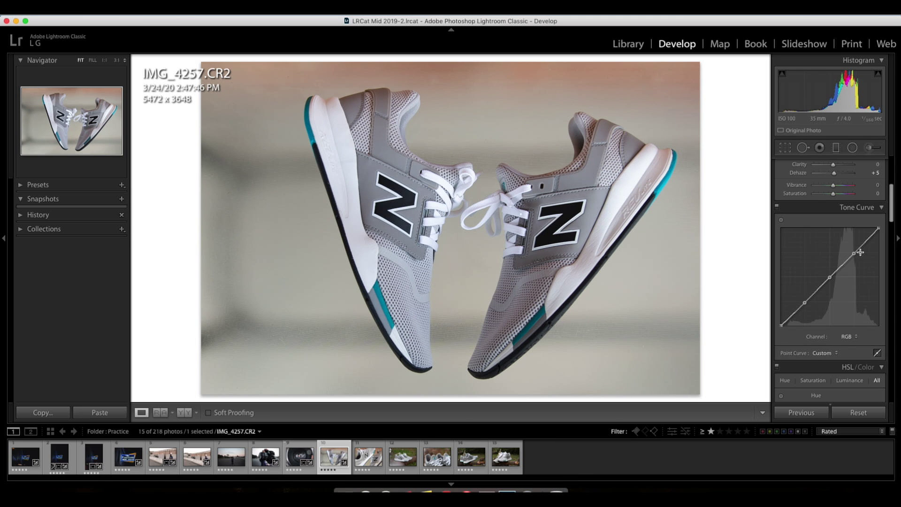
click(783, 327)
mouse_move(783, 328)
mouse_down()
mouse_move(783, 308)
mouse_move(784, 322)
mouse_up()
drag(829, 276, 829, 276)
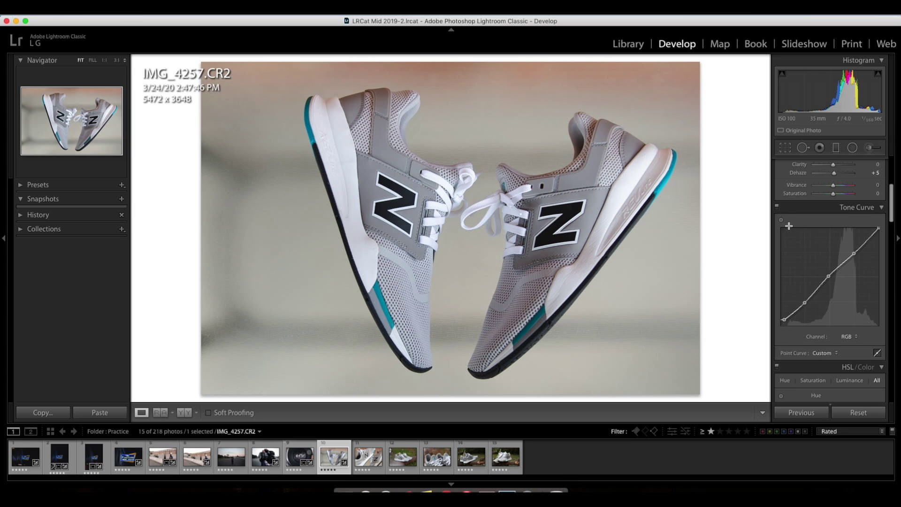
click(777, 207)
click(778, 207)
Set HSL Saturation to Red -79, Orange -86, Yellow -89 and Blue +11.
scroll(828, 304, down, 5)
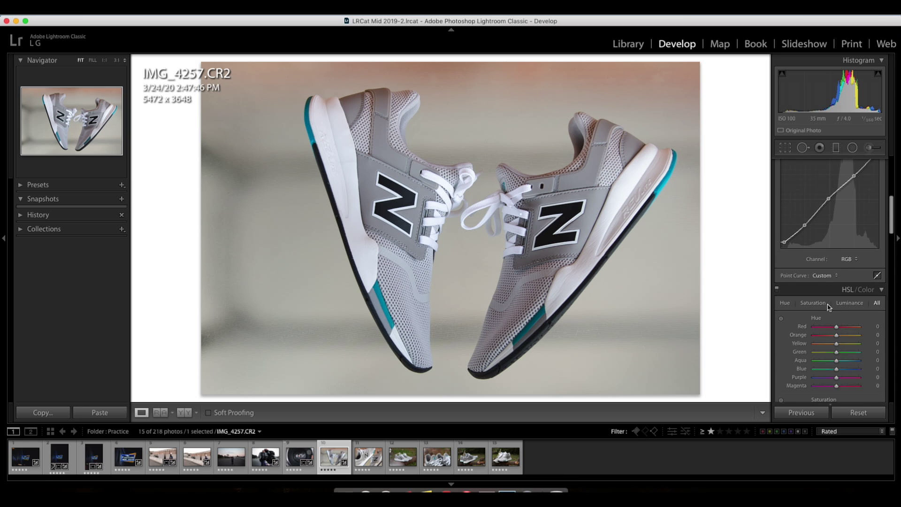
scroll(840, 304, down, 3)
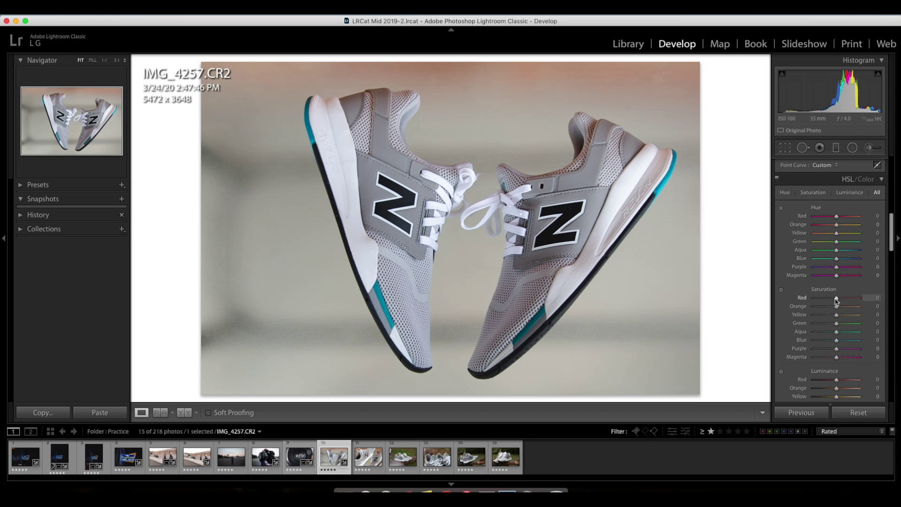
click(819, 298)
click(817, 306)
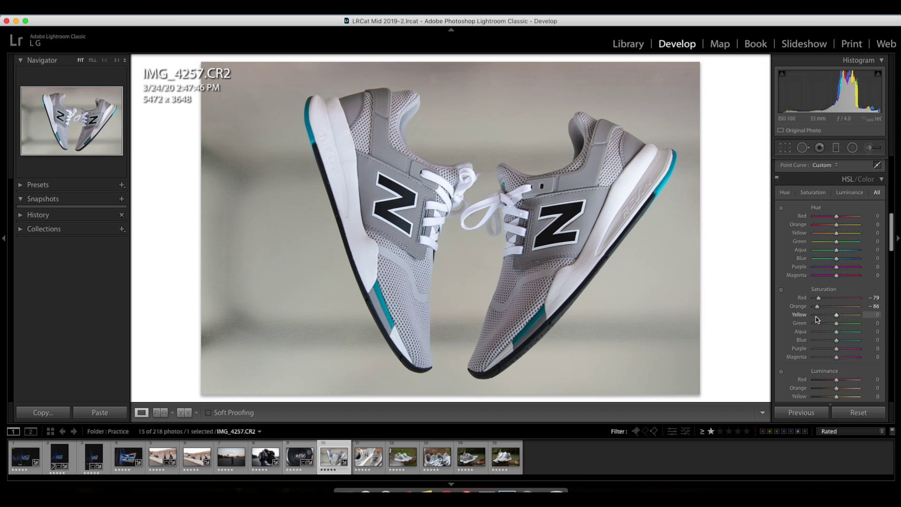
click(816, 315)
drag(816, 318, 840, 344)
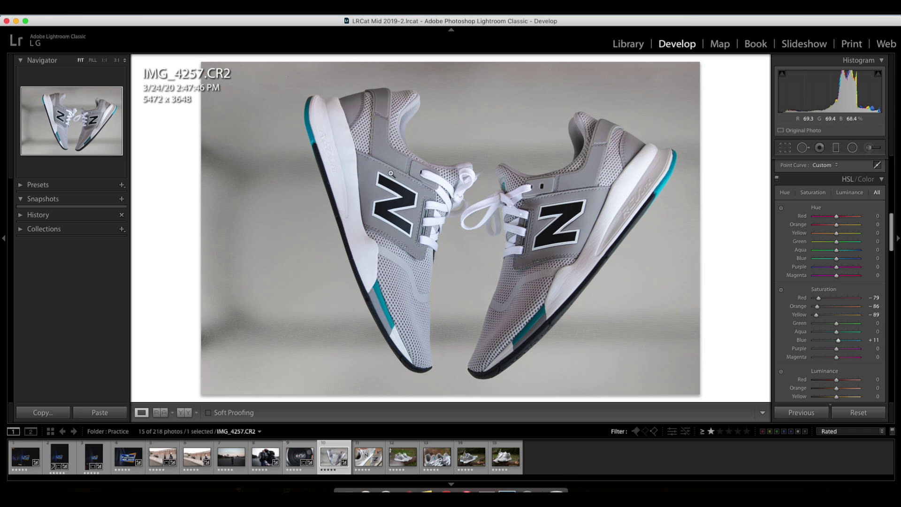
Zoom in on the right shoe's N logo, then compare before and after.
click(549, 245)
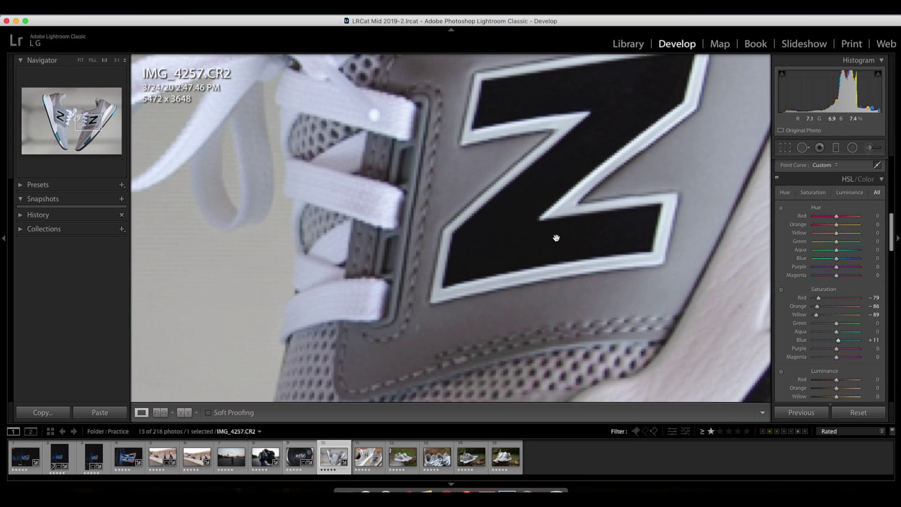
click(556, 238)
key(backslash)
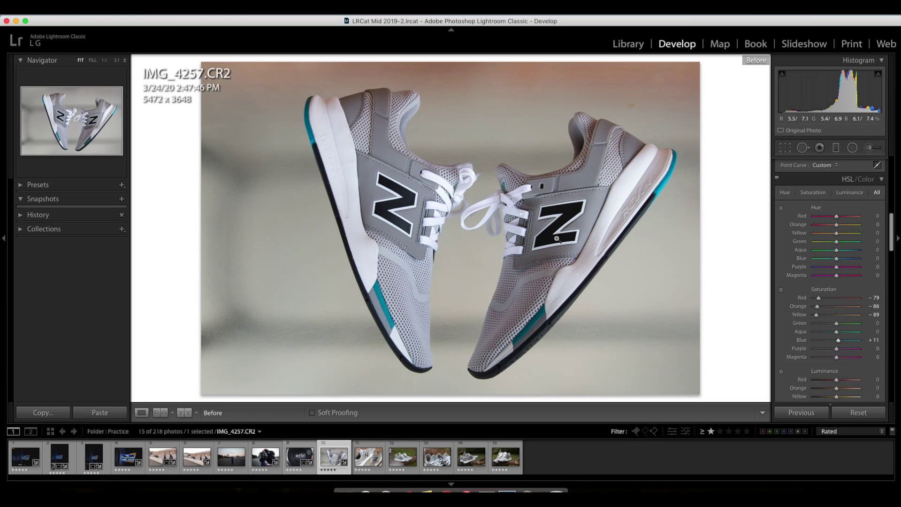
key(backslash)
key(backslash)
key(backslash)
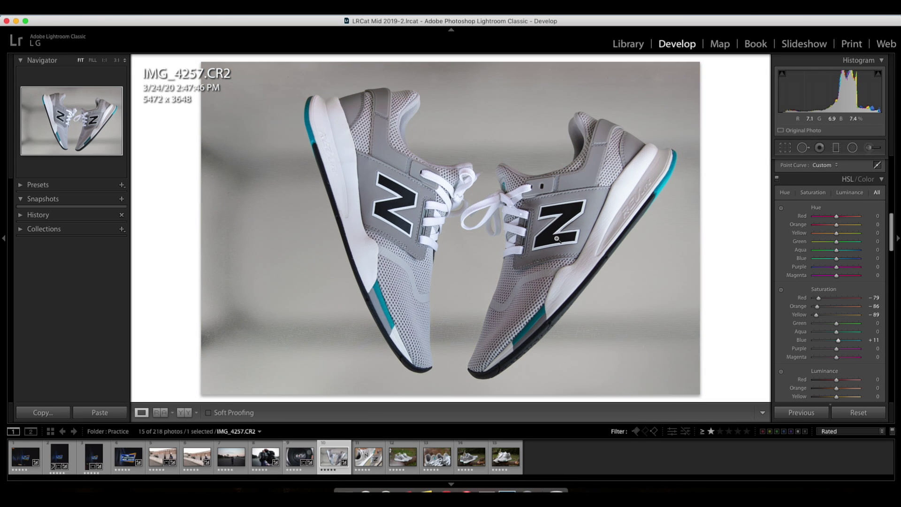
Set Sharpening Masking to 74 and adjust the Amount, previewing the N logo corner.
scroll(830, 314, down, 5)
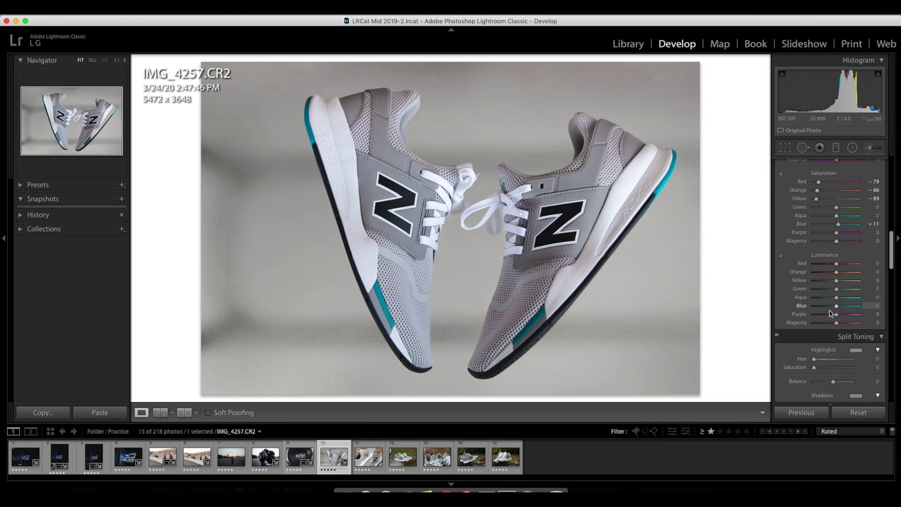
scroll(831, 313, down, 8)
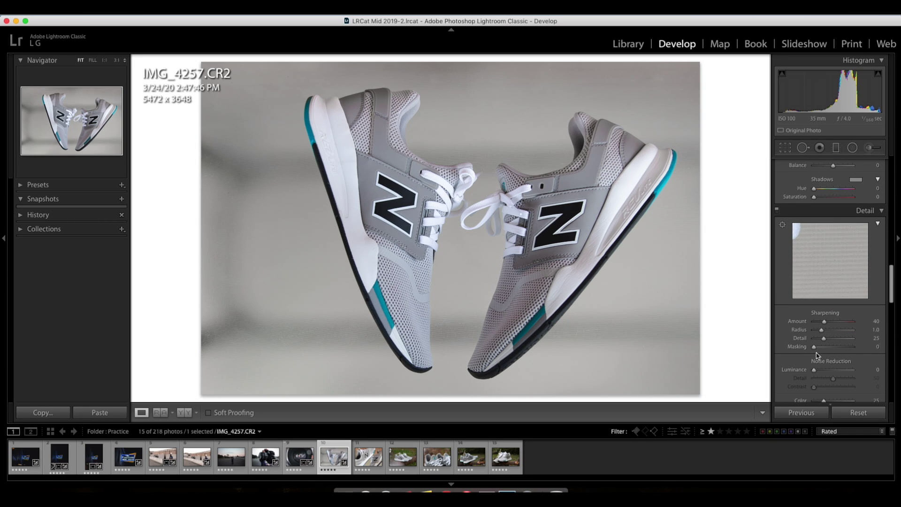
alt+click(814, 347)
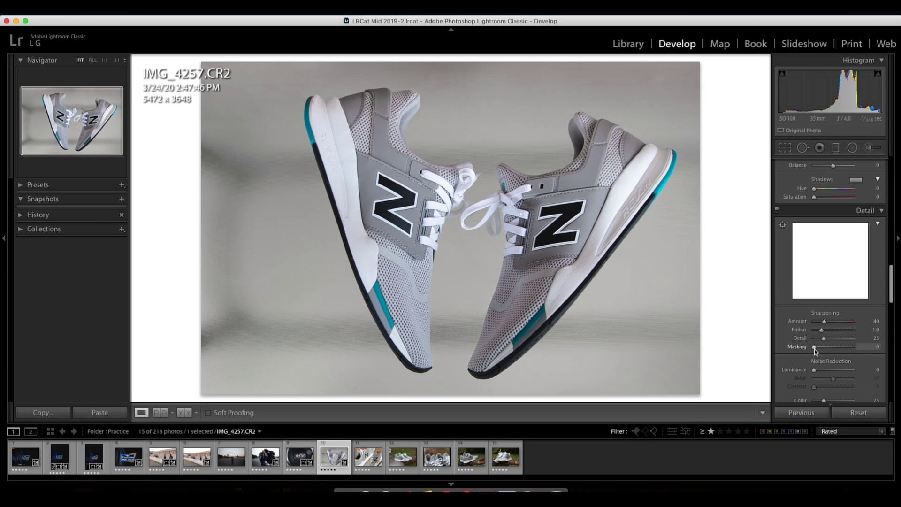
drag(815, 351, 843, 349)
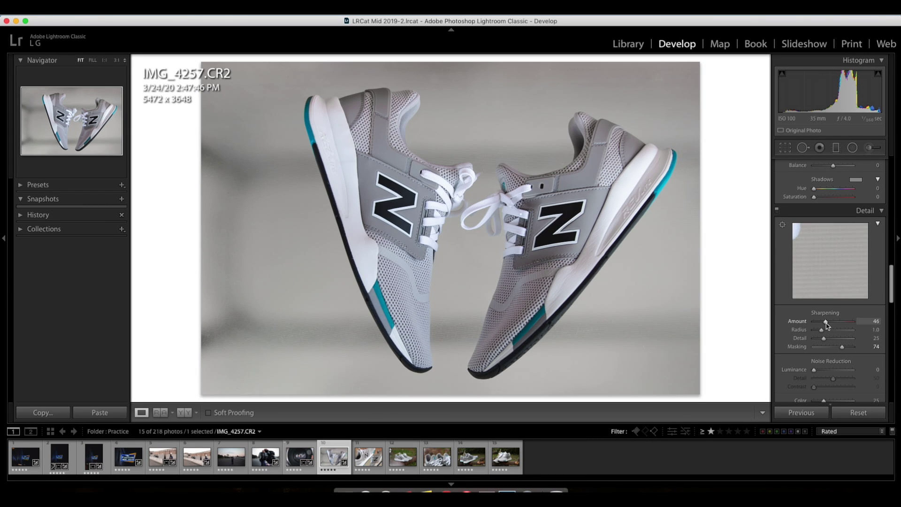
drag(827, 326, 826, 327)
drag(827, 328, 827, 327)
click(783, 225)
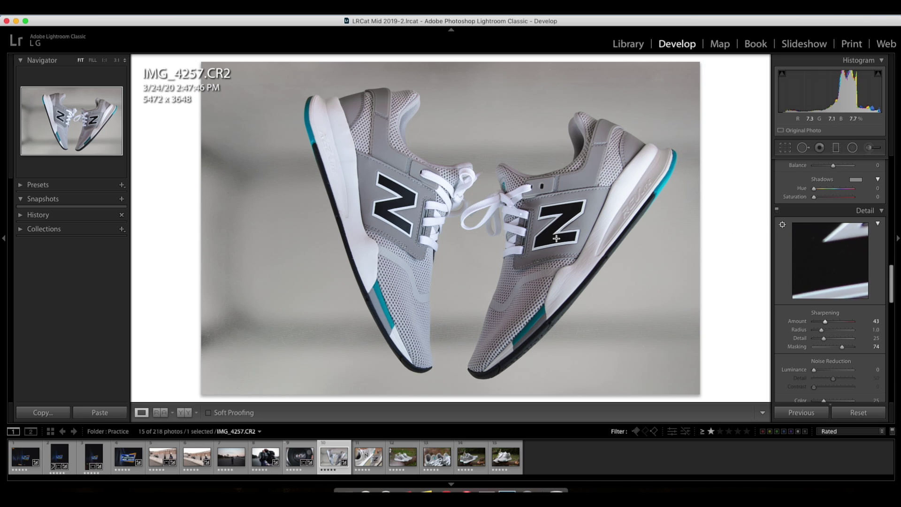
click(569, 246)
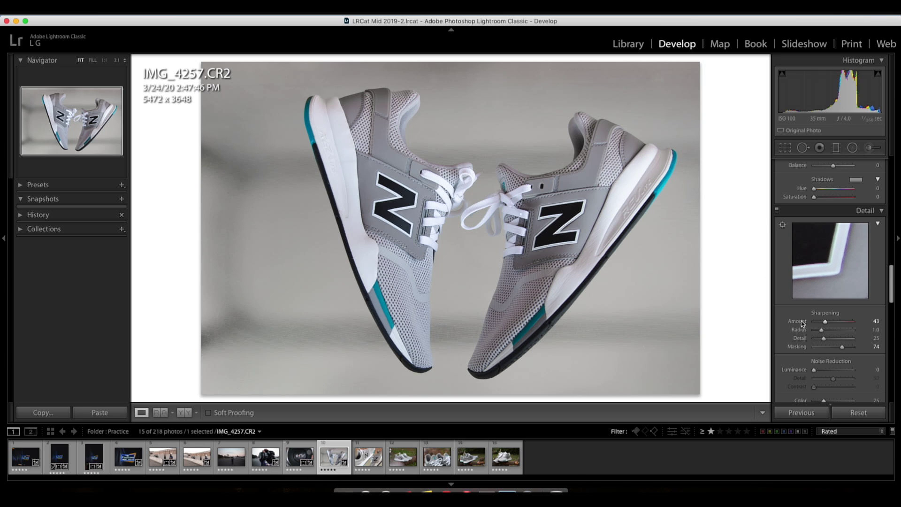
drag(826, 324, 830, 323)
Enable lens profile corrections on IMG_4257.
scroll(819, 317, down, 5)
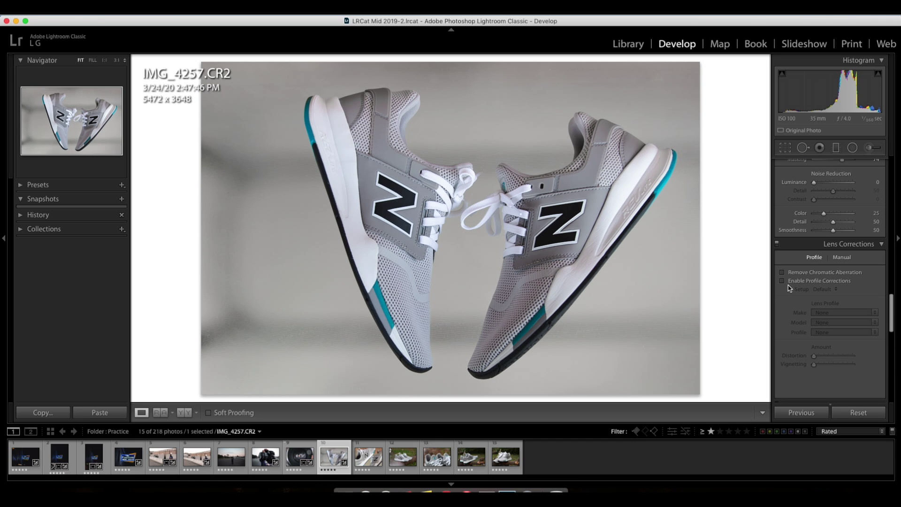
click(782, 281)
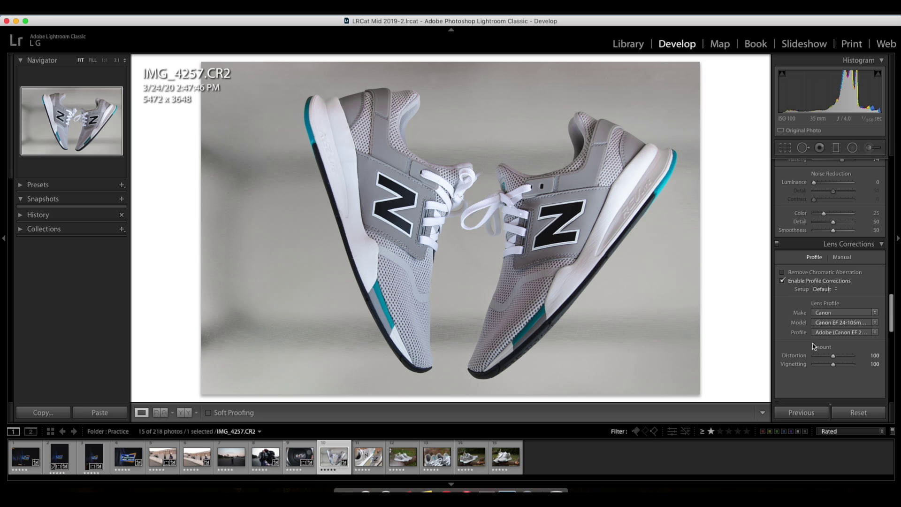
click(782, 282)
scroll(798, 286, down, 10)
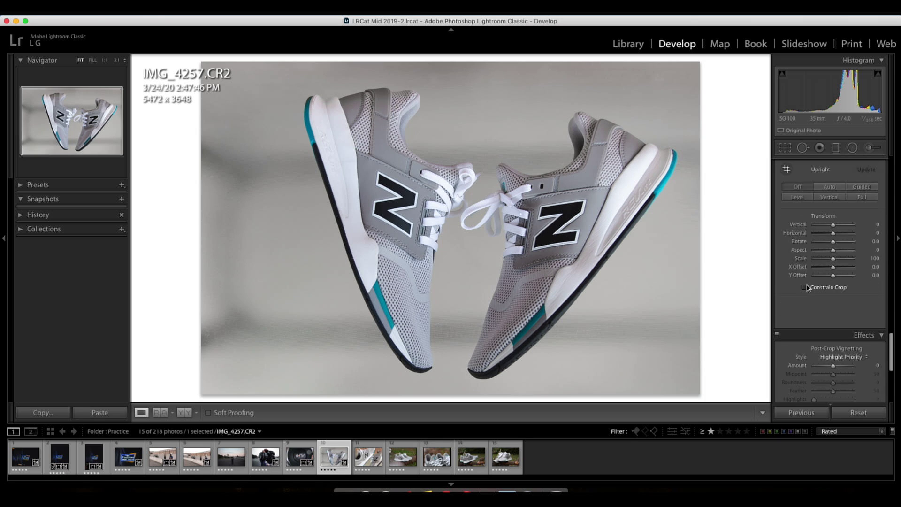
scroll(807, 288, down, 4)
scroll(809, 284, down, 2)
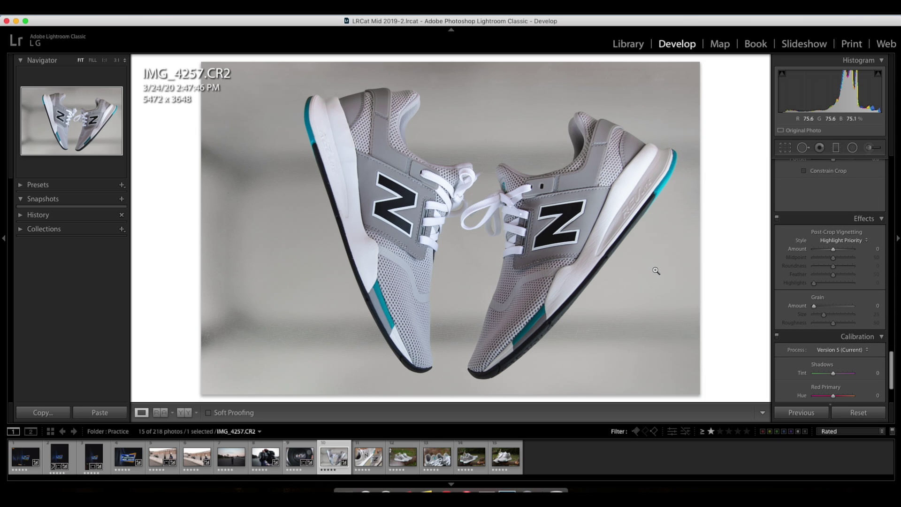
Raise Exposure to +0.10 and compare before and after.
key(backslash)
key(backslash)
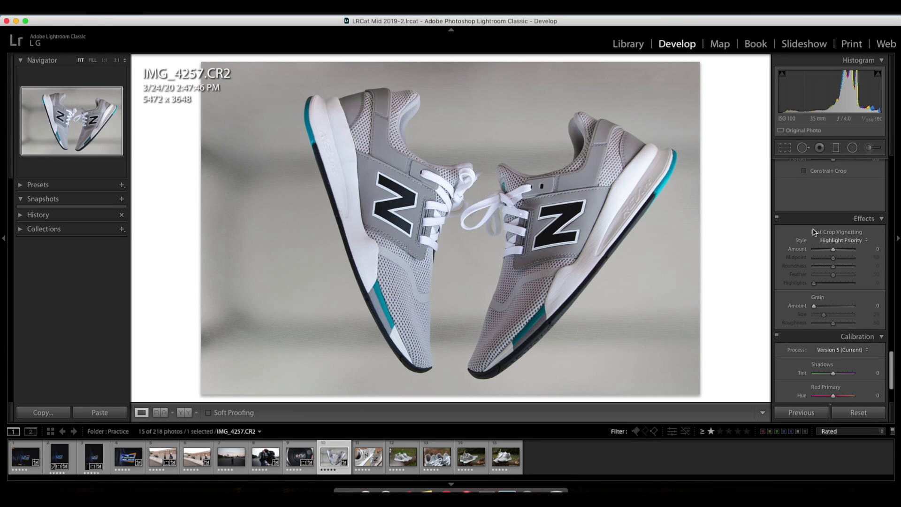
scroll(859, 263, up, 15)
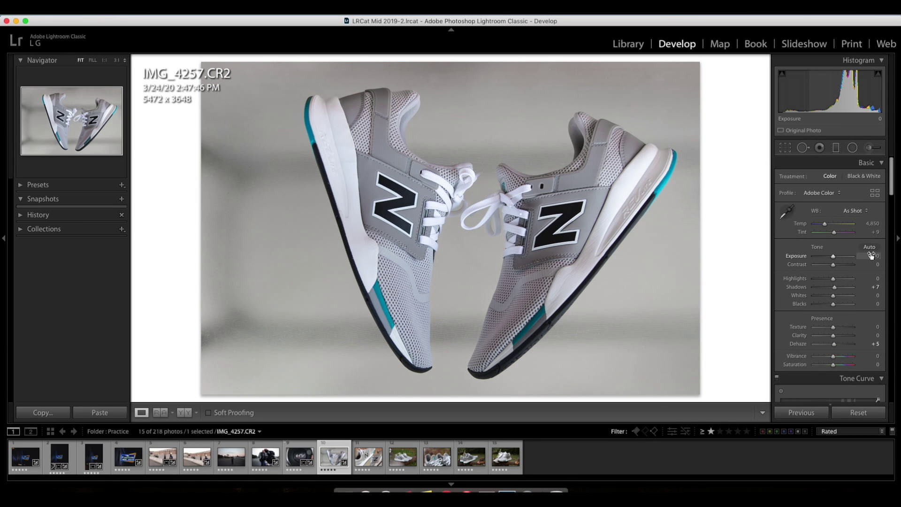
key(Up)
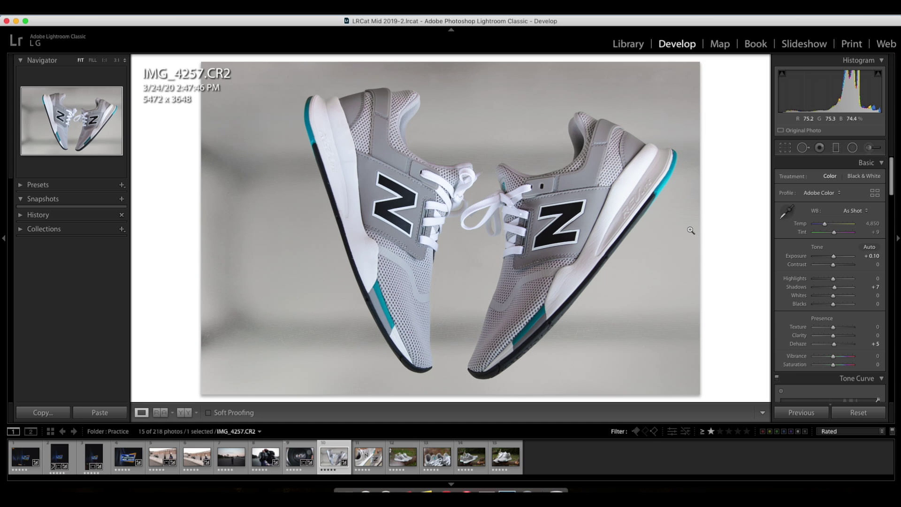
key(backslash)
key(backslash)
Copy the develop settings from the finished IMG_4257.
click(365, 463)
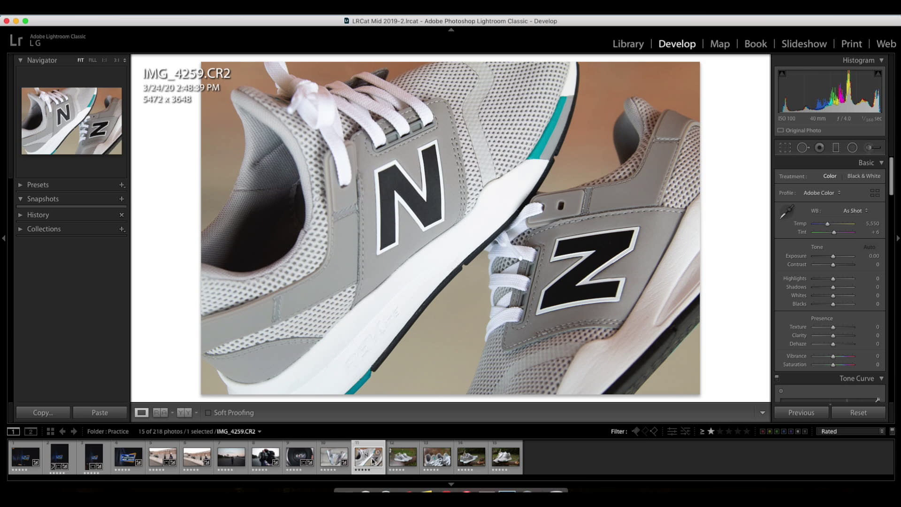
click(334, 462)
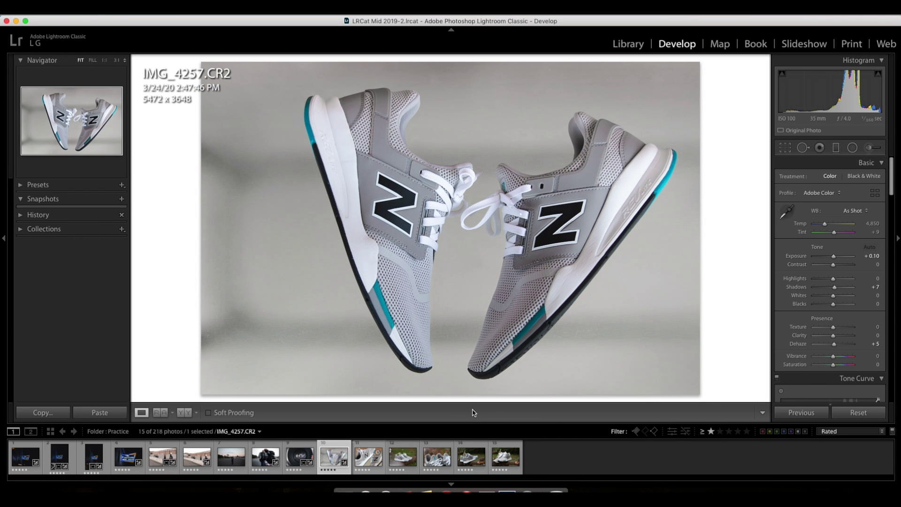
key(super+shift+c)
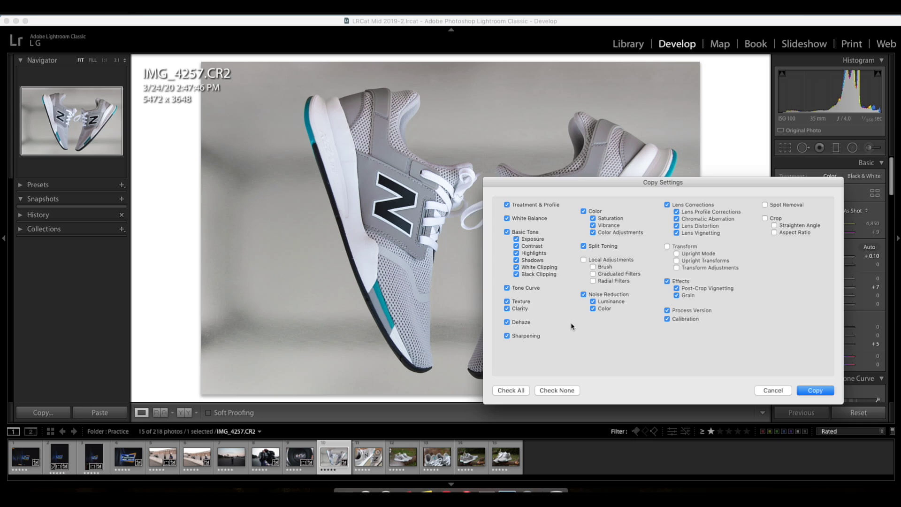
click(816, 393)
Paste the settings onto IMG_4259 and compare its before and after versions.
click(372, 463)
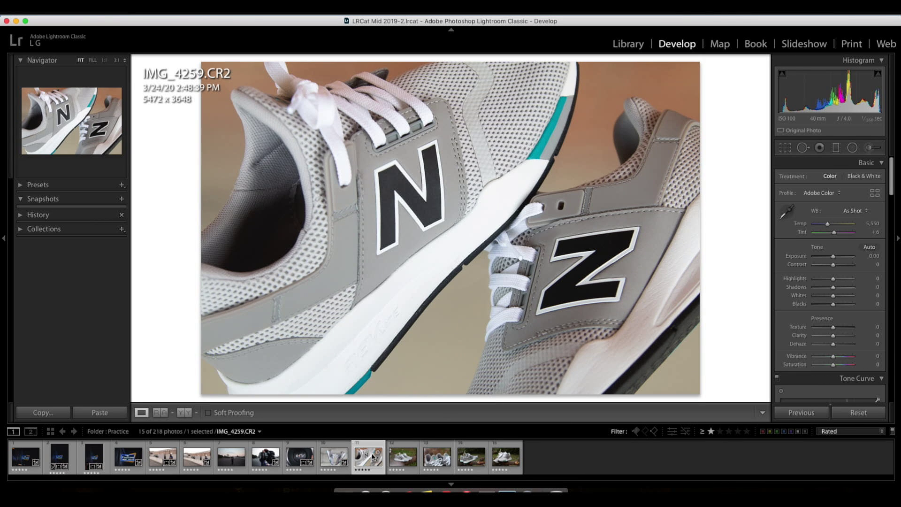
key(super+shift+v)
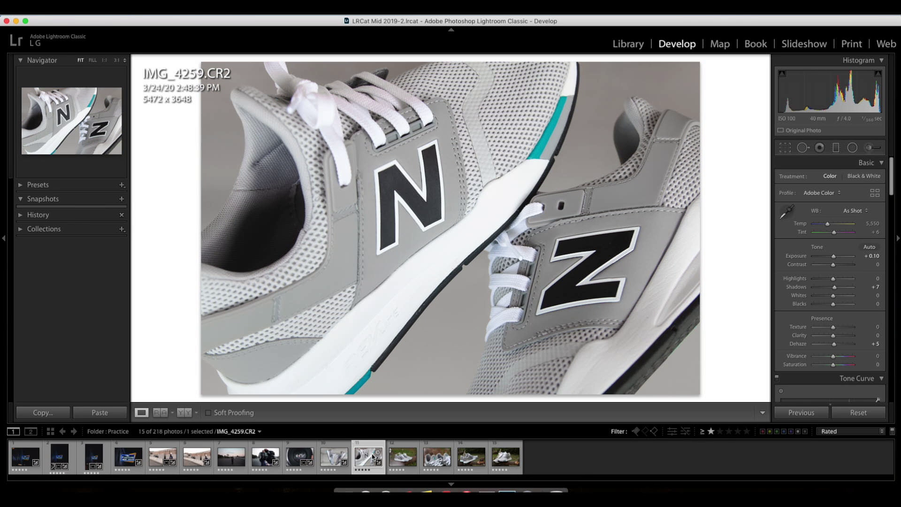
key(backslash)
key(backslash)
key(backslash)
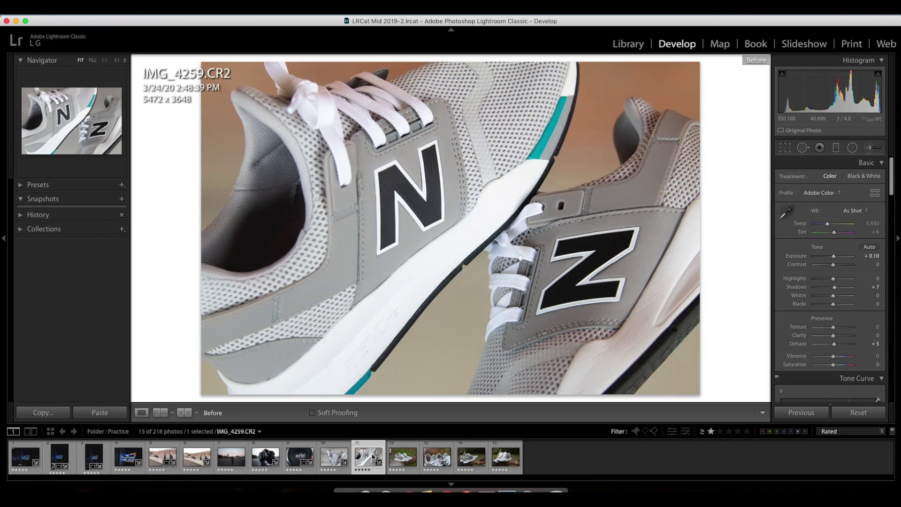
key(backslash)
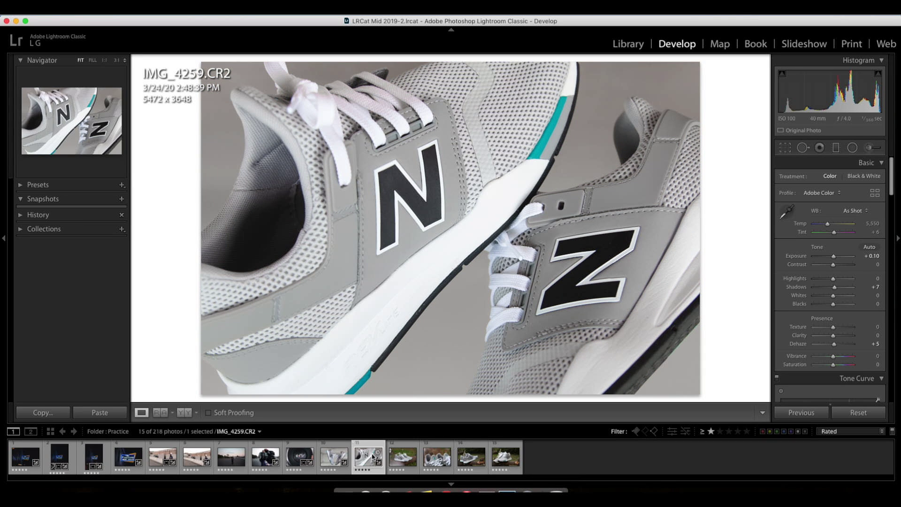
key(backslash)
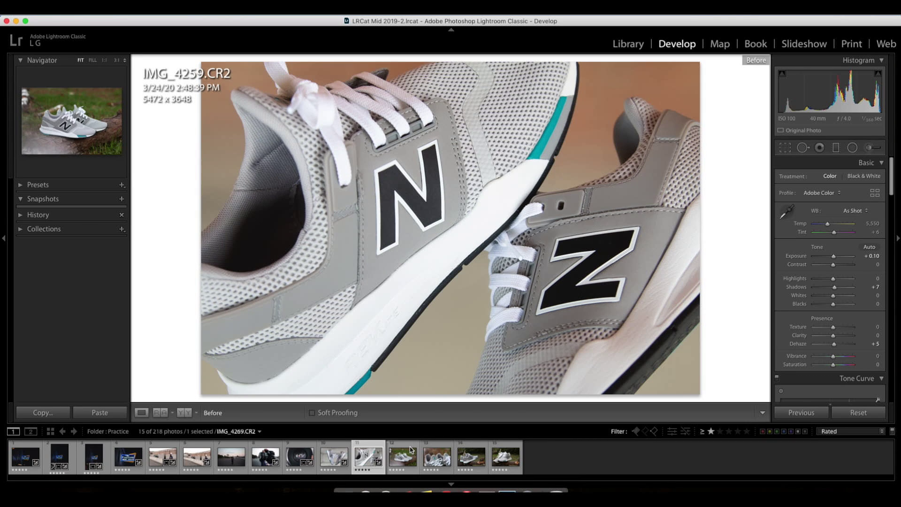
key(backslash)
Step through IMG_4269, IMG_4275 and IMG_4276, checking before/after, to reach IMG_4280.
click(404, 460)
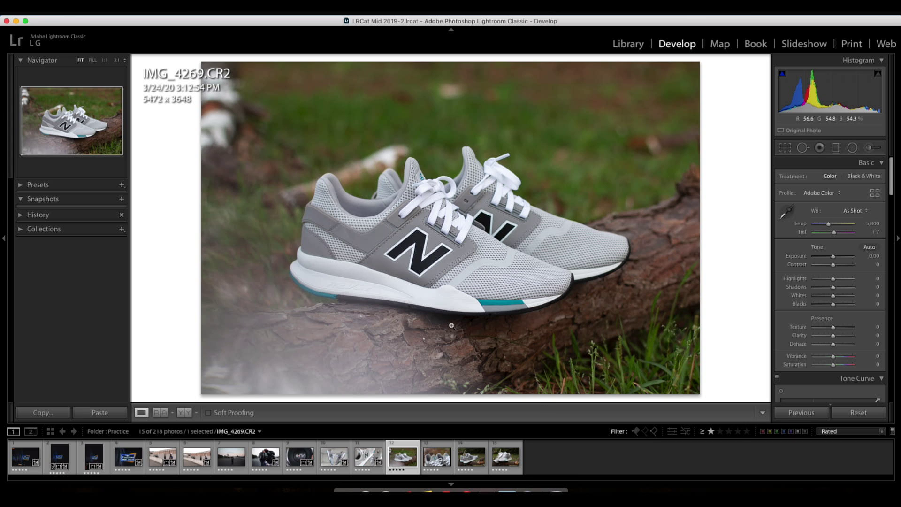
key(backslash)
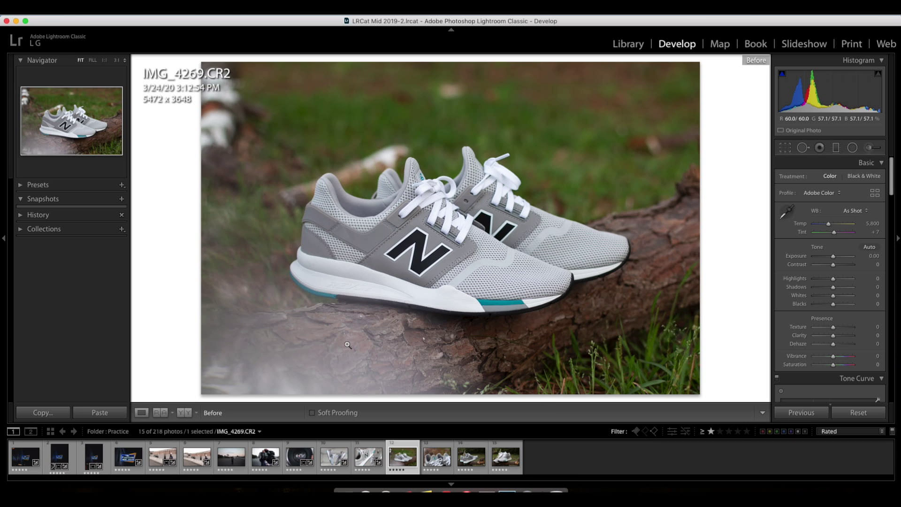
key(backslash)
key(backslash)
key(backslash)
click(437, 466)
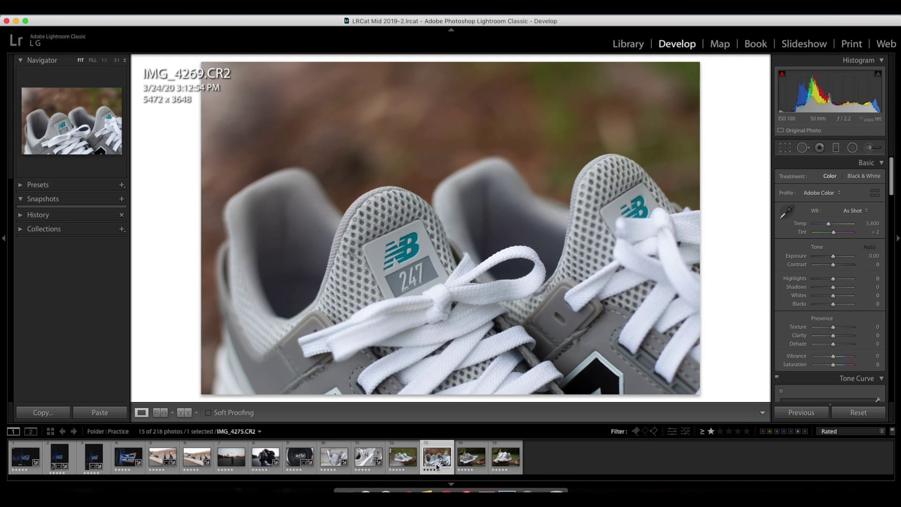
click(464, 465)
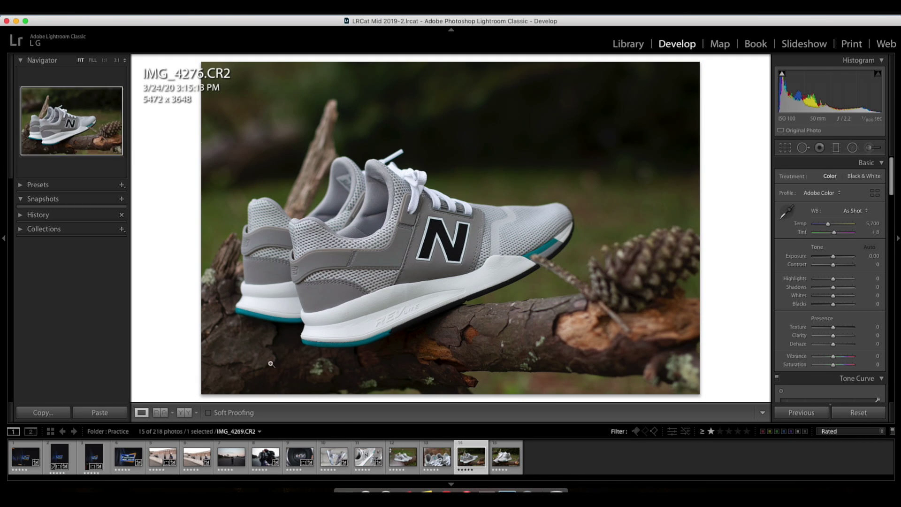
click(499, 465)
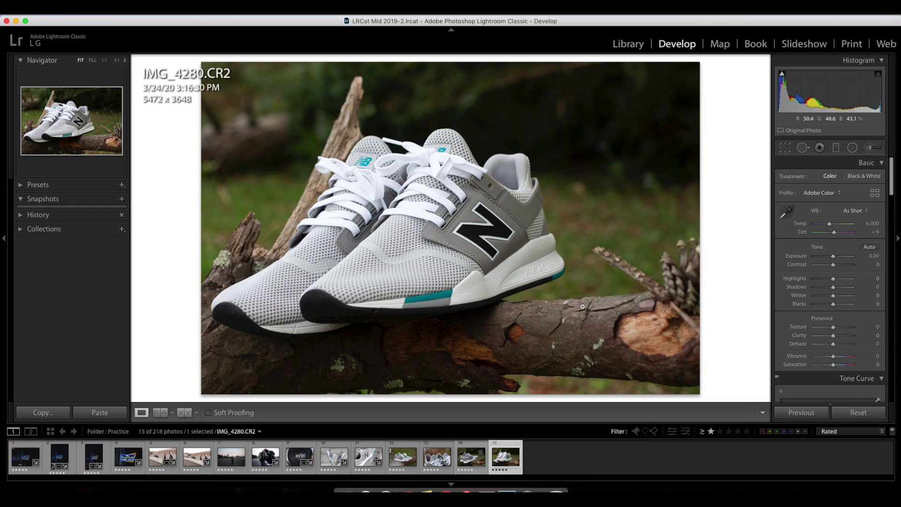
Zoom in on IMG_4280.CR2 and heal three blemishes on the sole and shoe.
key(backslash)
key(backslash)
click(472, 302)
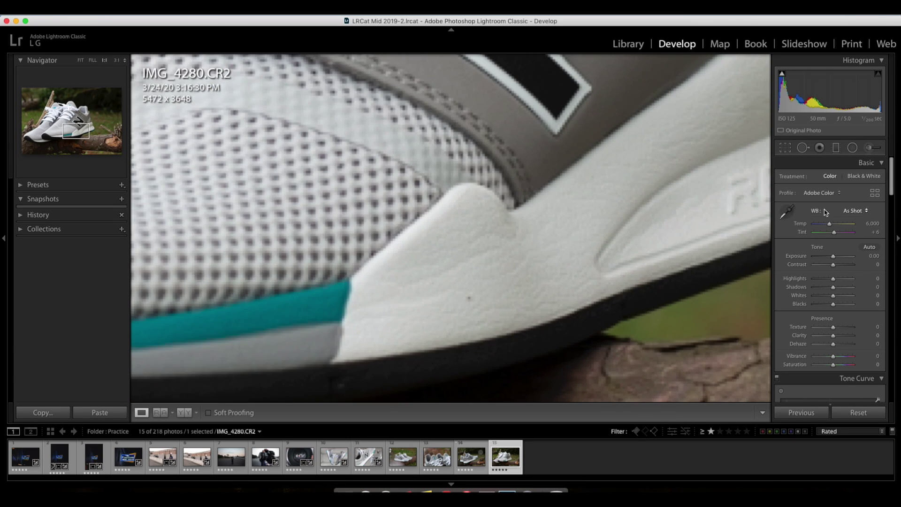
click(803, 147)
scroll(471, 302, up, 2)
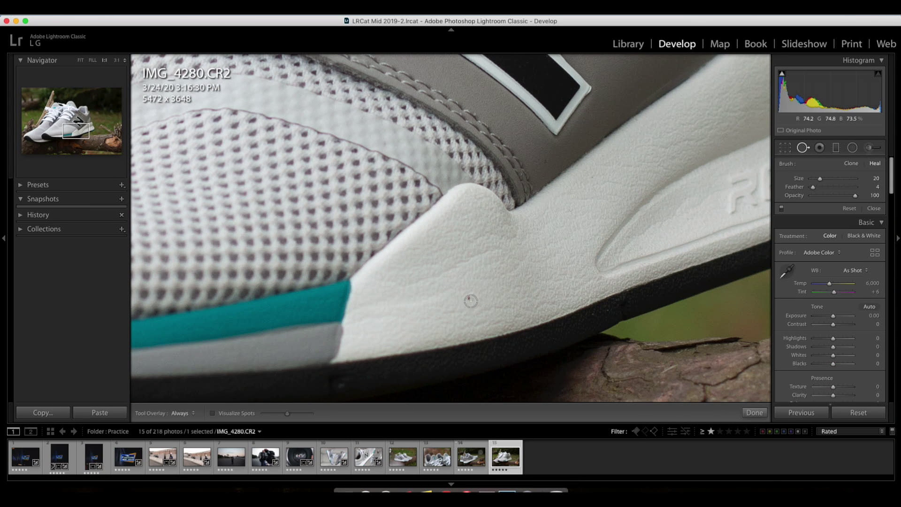
click(470, 298)
click(543, 161)
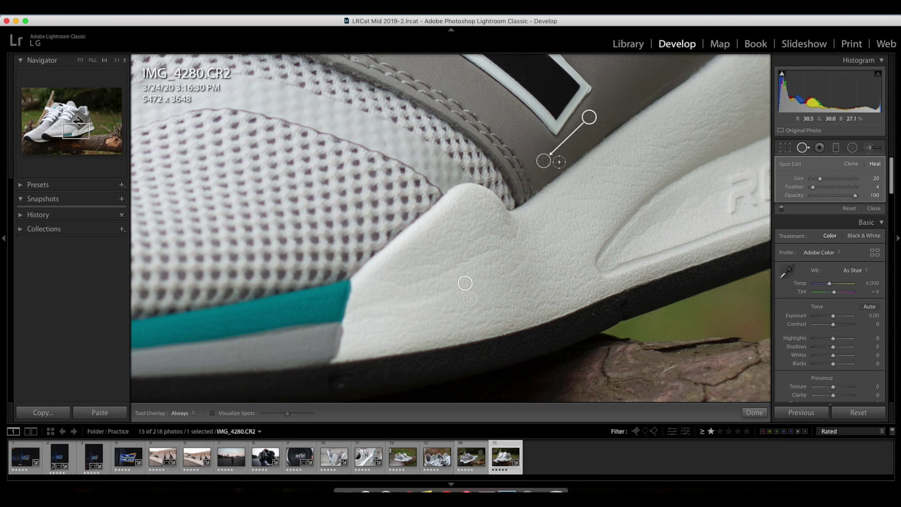
click(592, 179)
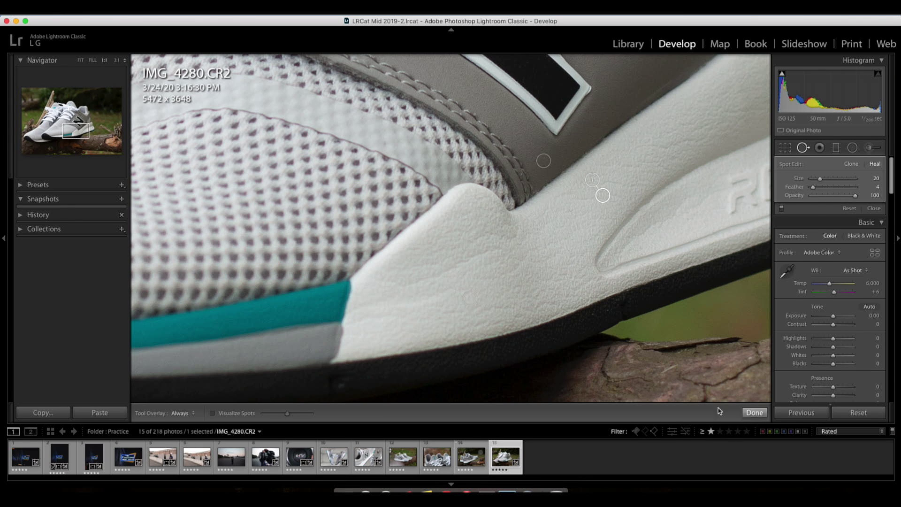
click(754, 413)
click(611, 376)
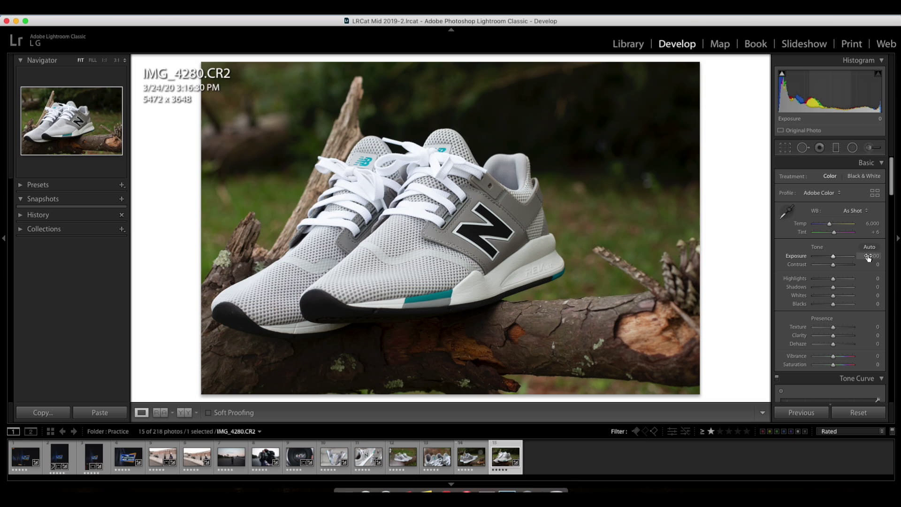
Set Exposure +0.10 and Dehaze +3, and raise Shadows to about +42.
key(Up)
click(877, 343)
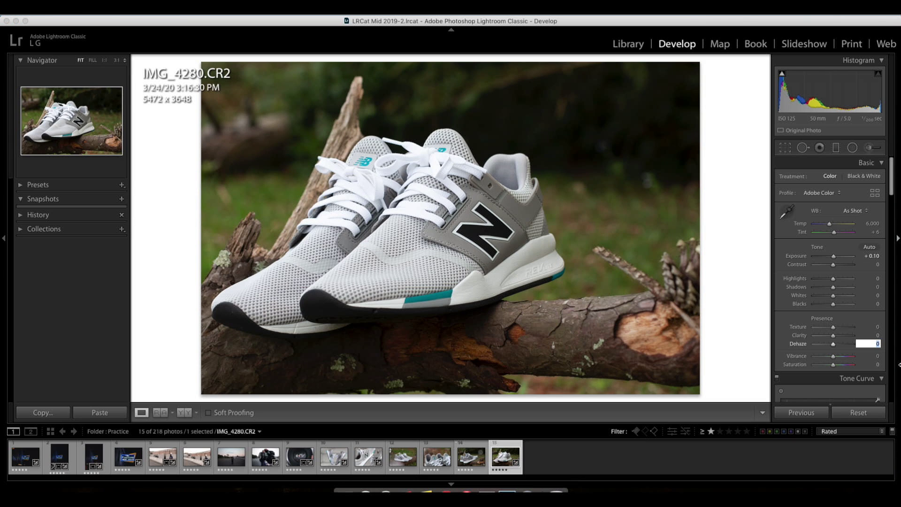
key(Return)
drag(834, 291, 843, 292)
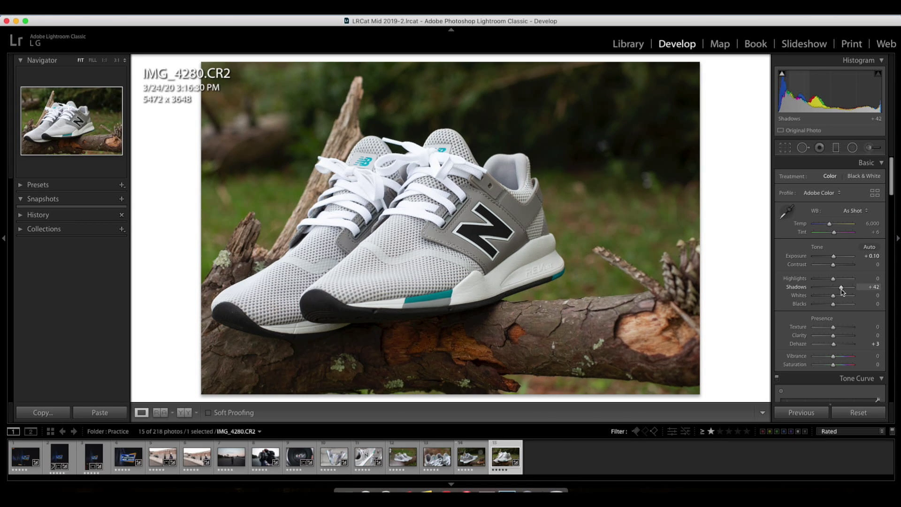
Add three points to the RGB tone curve and lift its black point slightly.
scroll(840, 292, down, 5)
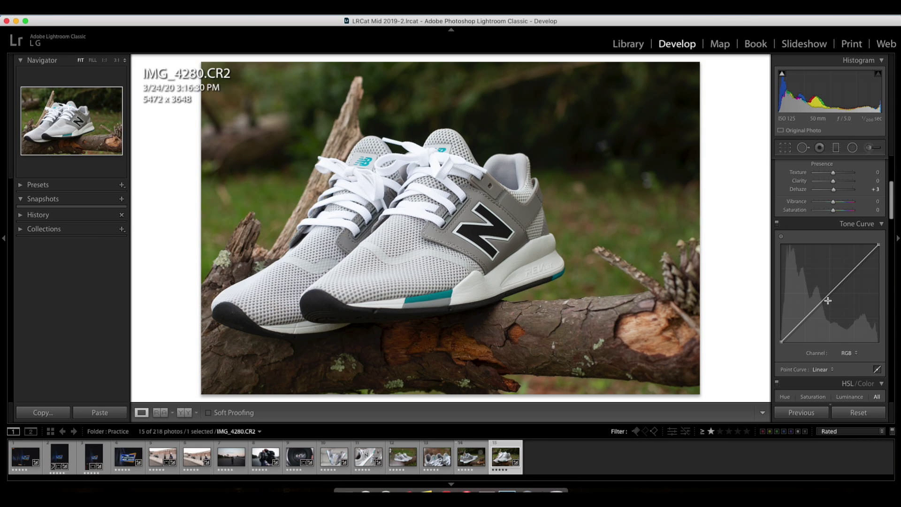
click(831, 294)
click(853, 270)
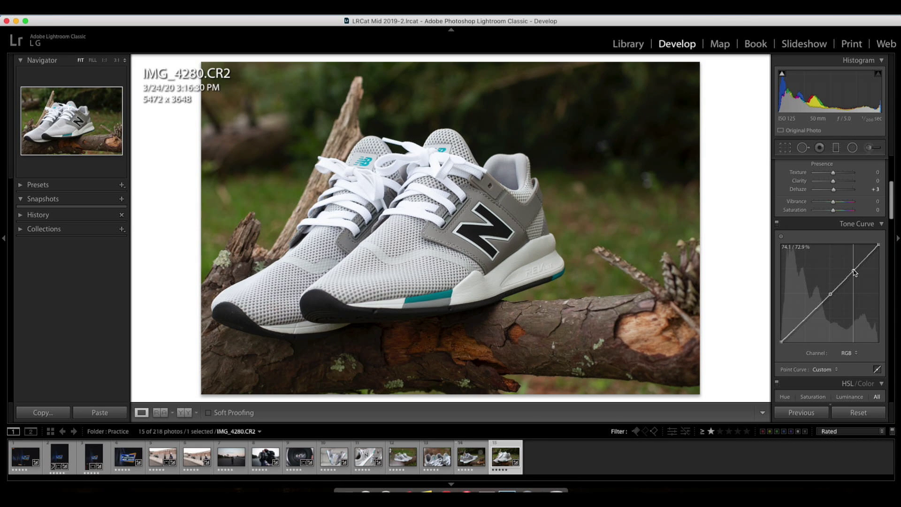
click(804, 320)
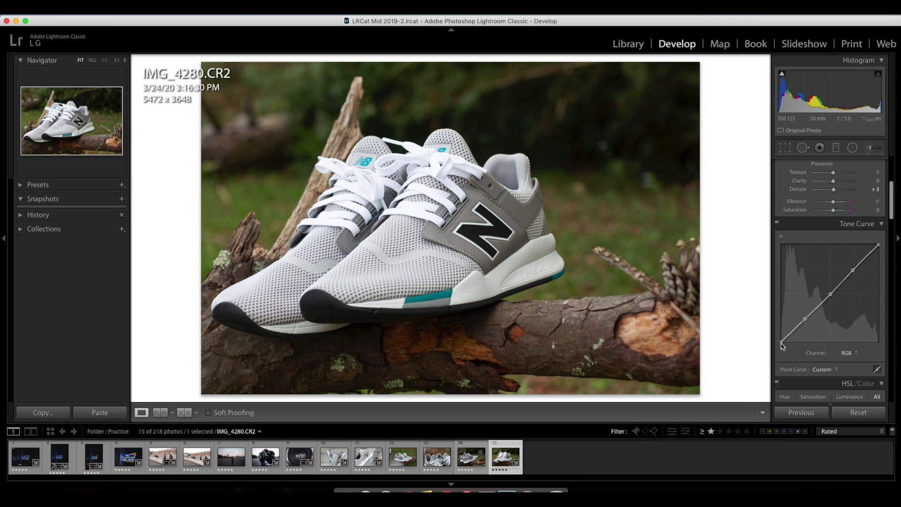
drag(781, 343, 781, 327)
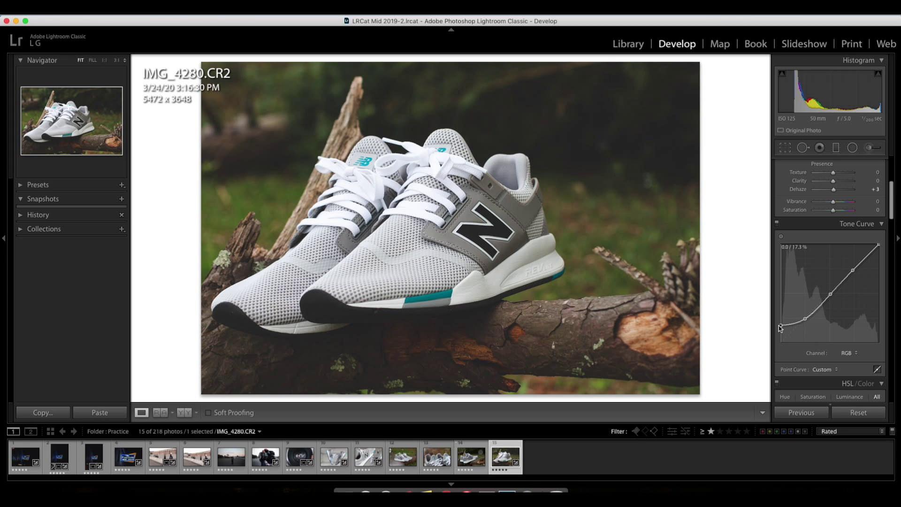
mouse_move(781, 327)
mouse_down()
mouse_move(793, 341)
mouse_move(782, 334)
mouse_up()
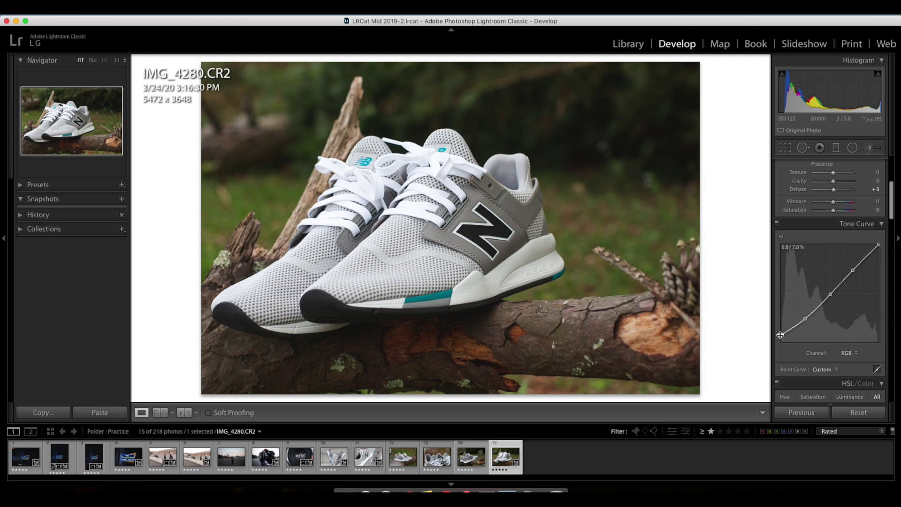
click(777, 225)
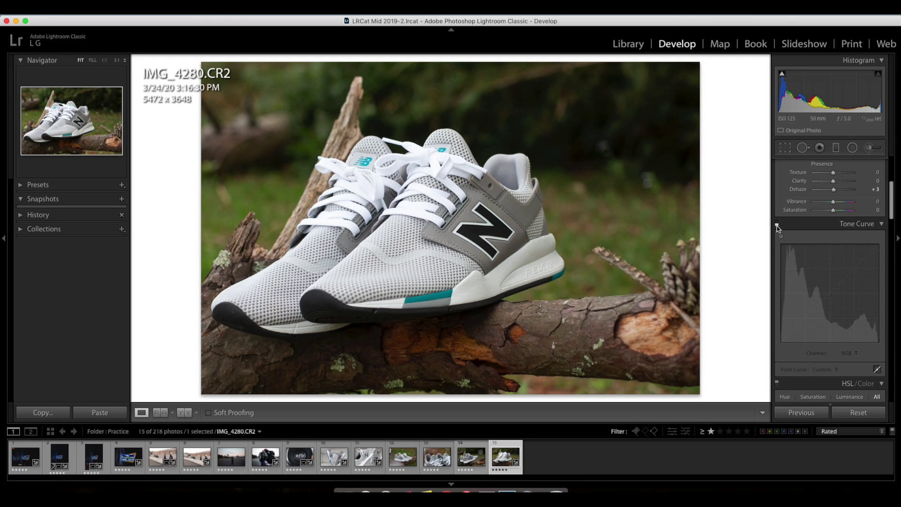
click(777, 225)
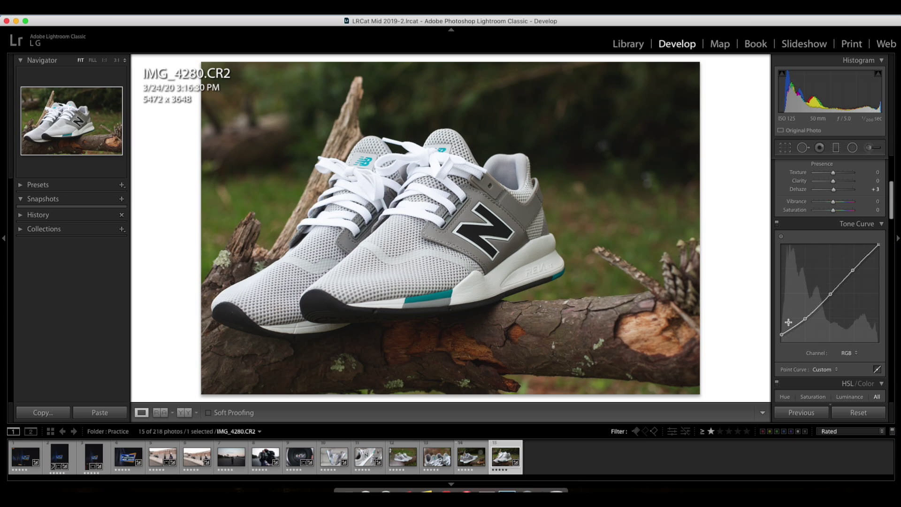
drag(780, 339, 782, 337)
Lower HSL saturation to Orange −16 and Yellow −27, leaving Red at 0.
scroll(816, 331, down, 8)
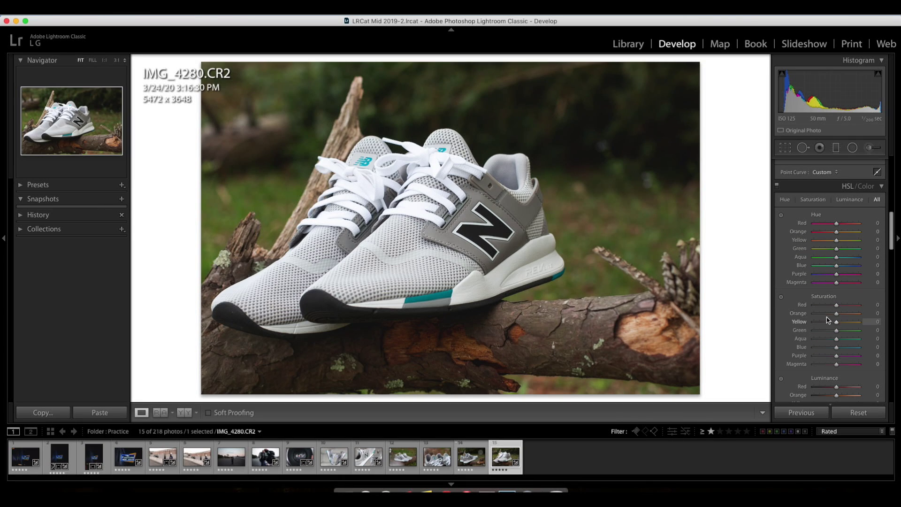
drag(836, 305, 814, 317)
click(814, 322)
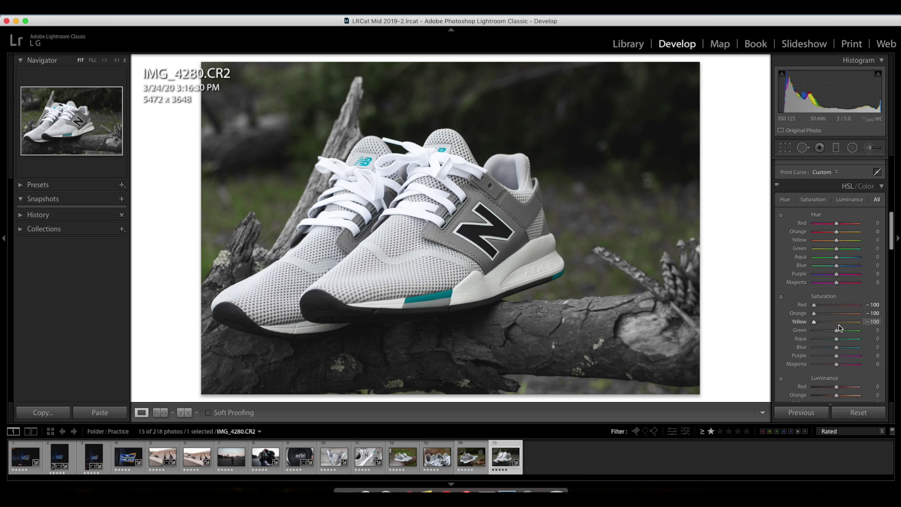
drag(824, 325, 830, 326)
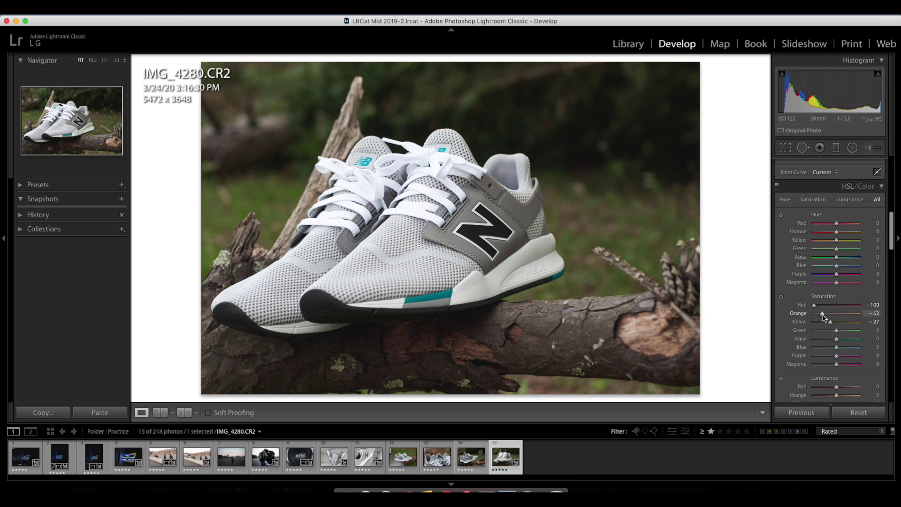
drag(824, 318, 829, 319)
click(810, 308)
double_click(802, 315)
drag(832, 314, 830, 314)
Crop the photo slightly from the top-right corner to 5318 × 3545.
click(784, 149)
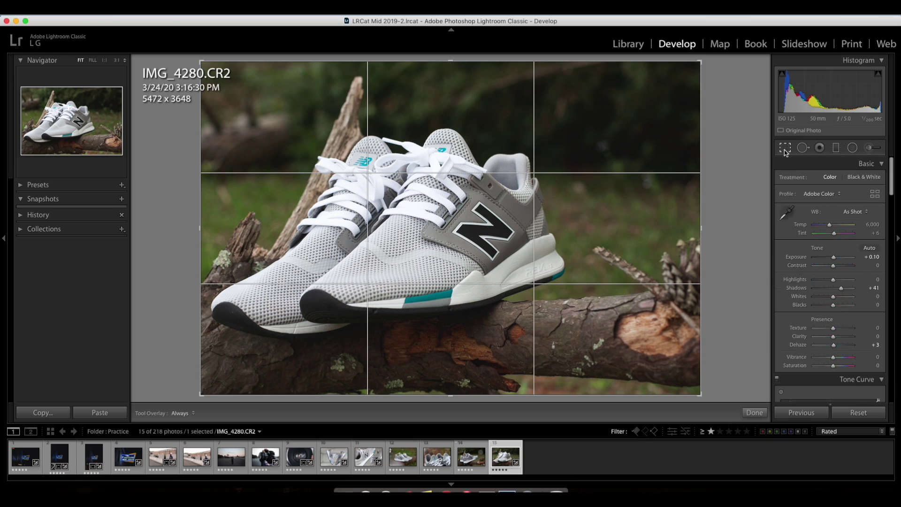
drag(701, 65, 688, 74)
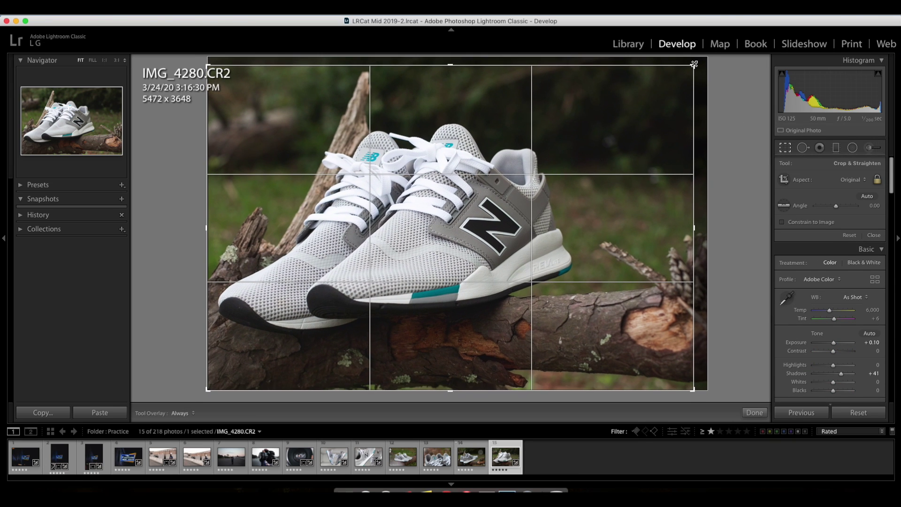
key(Return)
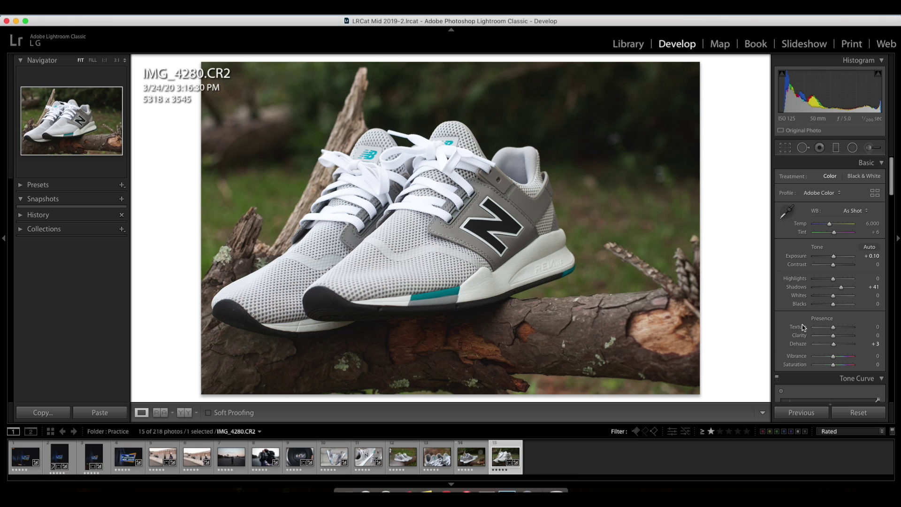
Give the split-toning highlights a faint tint of Hue 52, Saturation 10.
scroll(844, 330, down, 3)
scroll(833, 308, down, 10)
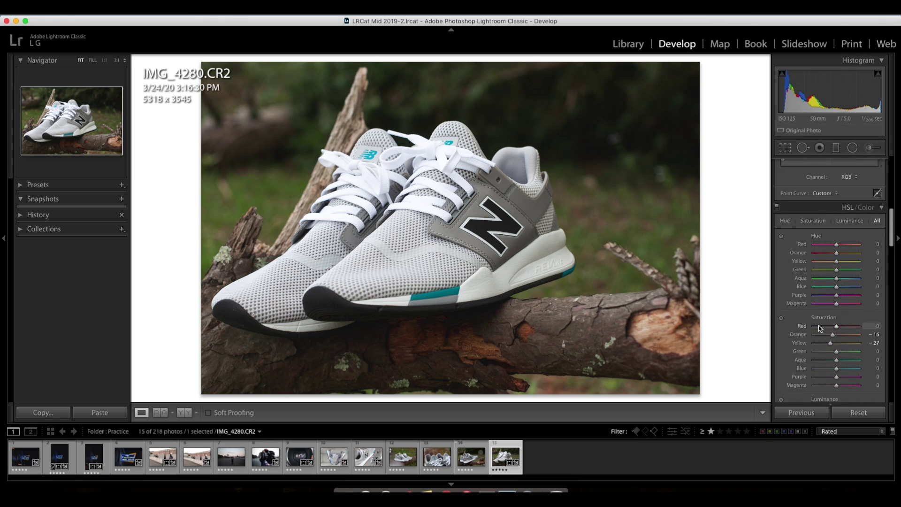
scroll(818, 330, down, 3)
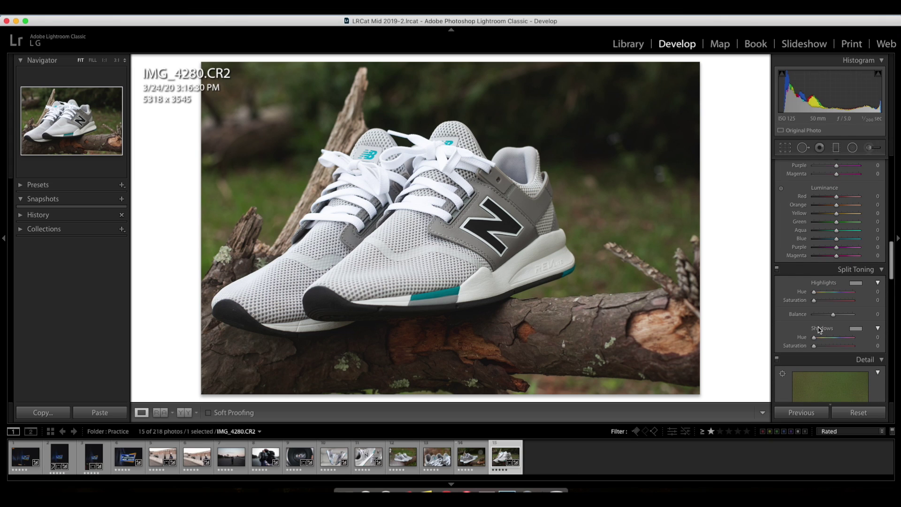
click(855, 282)
click(759, 270)
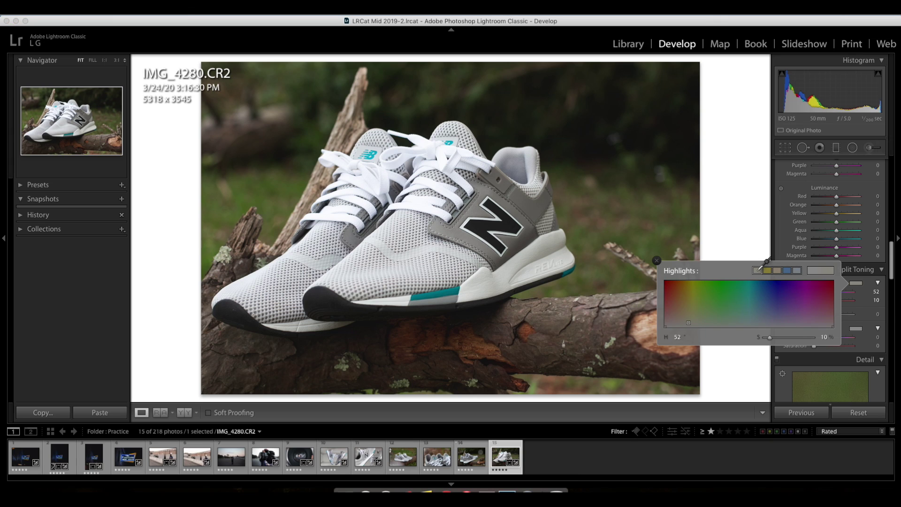
click(656, 260)
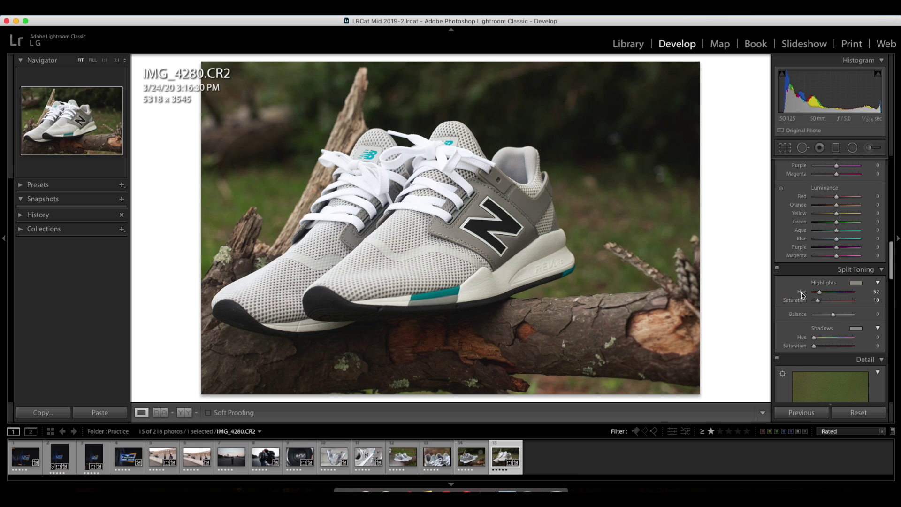
Set Detail sharpening to Amount 36 and Masking 84 so only the shoe's edges sharpen.
scroll(821, 315, down, 5)
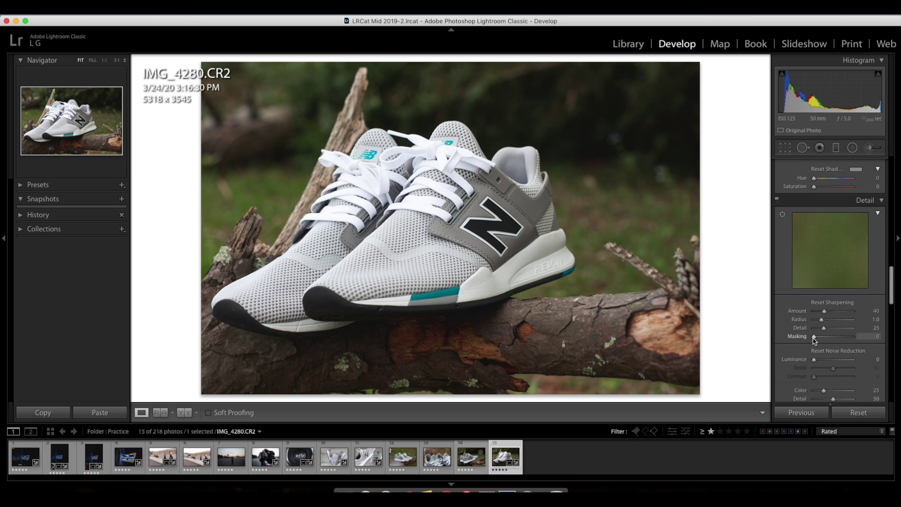
drag(814, 340, 847, 339)
scroll(846, 342, down, 2)
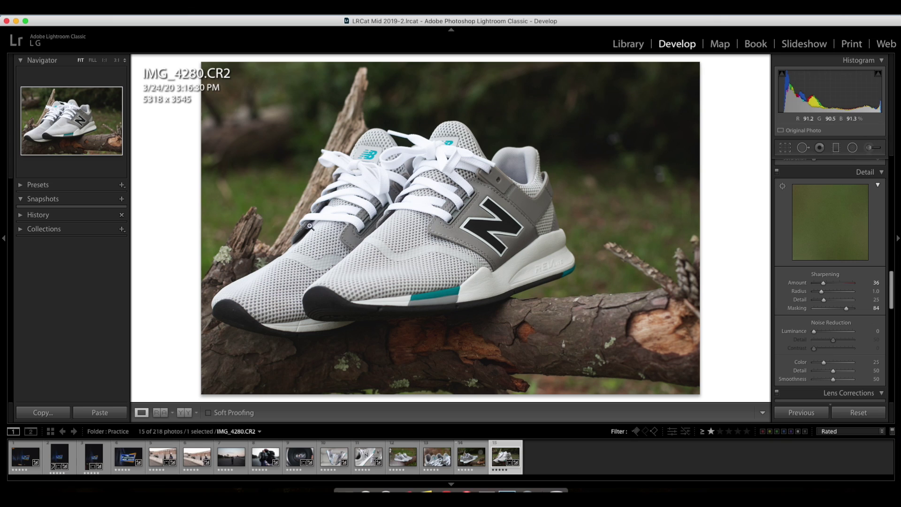
scroll(814, 310, down, 8)
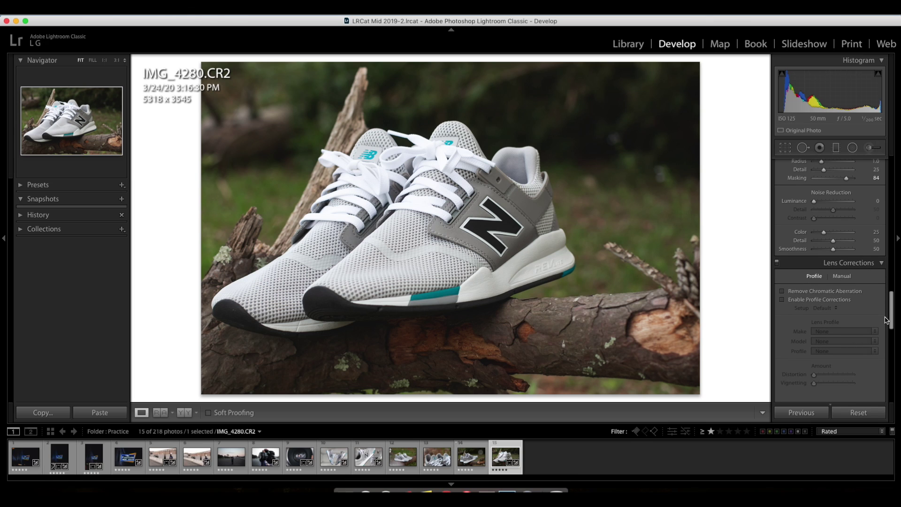
Enable lens profile corrections for the Canon lens after comparing with and without them.
scroll(886, 320, down, 3)
click(782, 260)
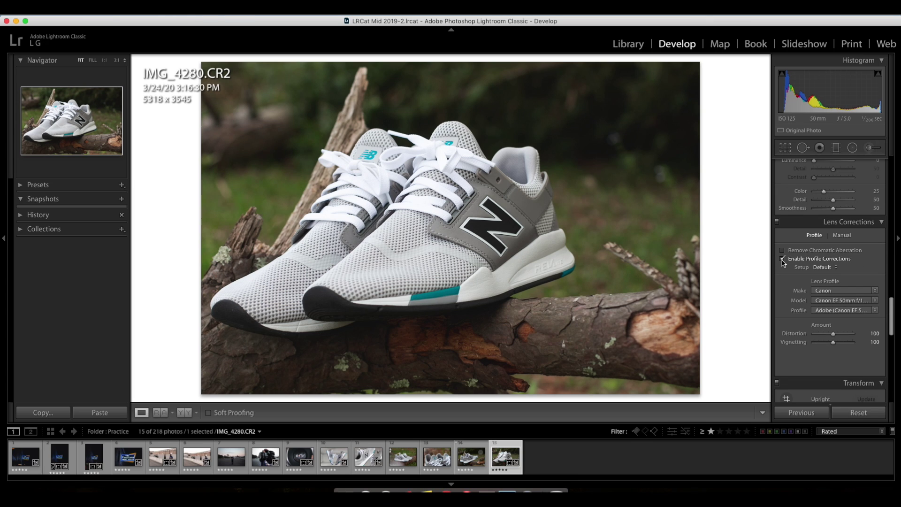
click(782, 260)
click(782, 260)
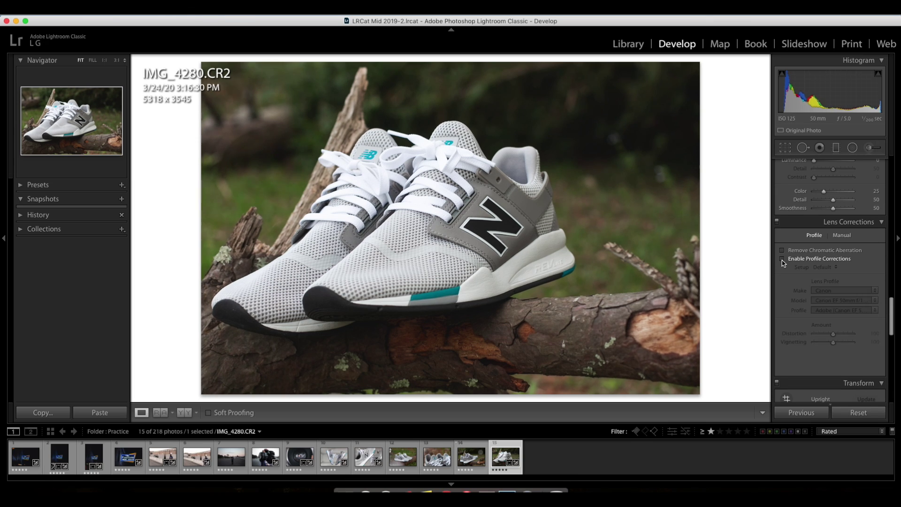
click(782, 260)
Try a post-crop vignette, then reset its amount back to zero.
scroll(821, 268, down, 10)
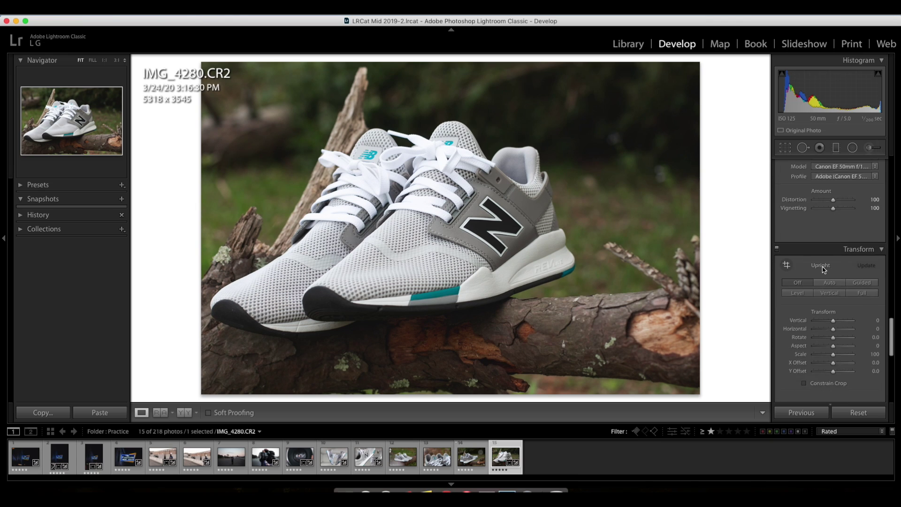
scroll(824, 269, down, 2)
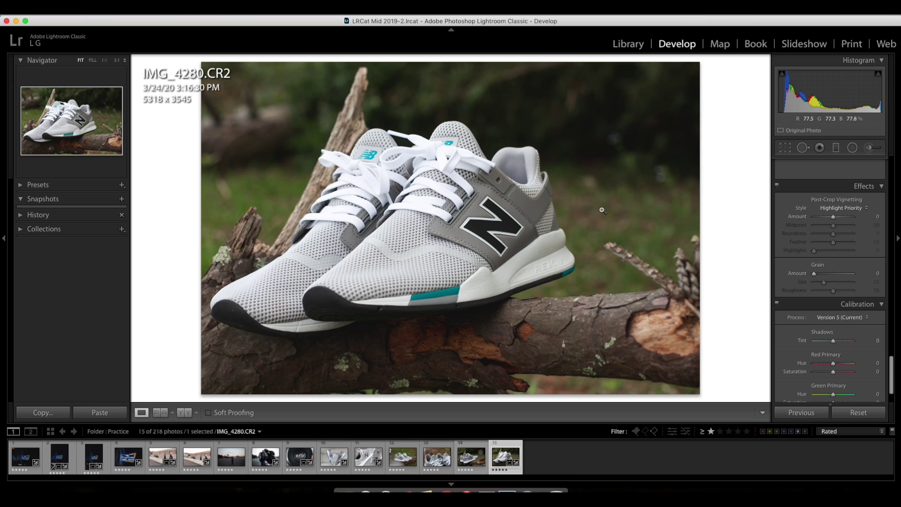
mouse_move(833, 216)
mouse_down()
mouse_move(822, 219)
mouse_move(848, 219)
mouse_up()
double_click(796, 218)
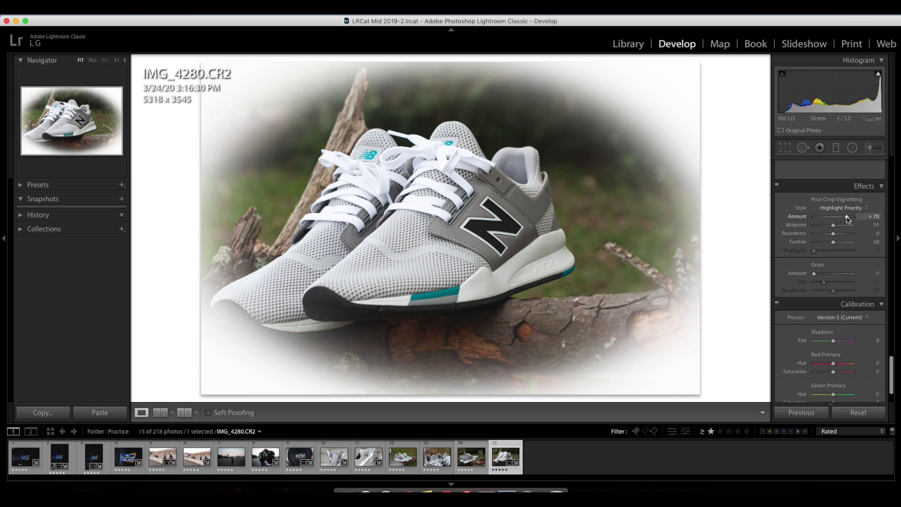
double_click(796, 217)
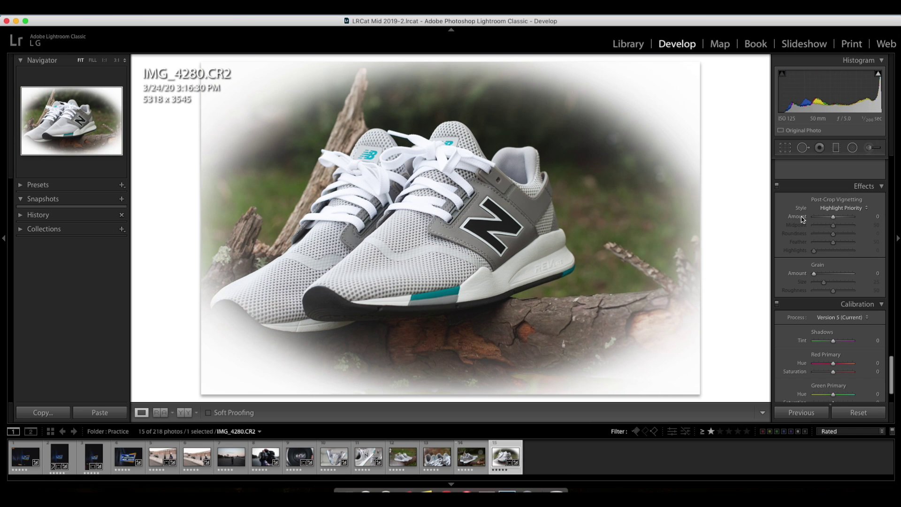
scroll(816, 272, up, 10)
scroll(817, 275, up, 15)
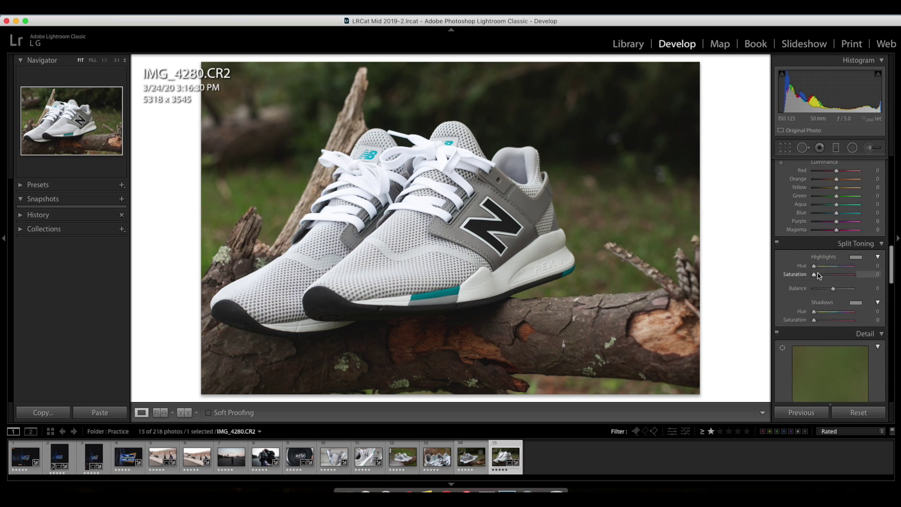
key(backslash)
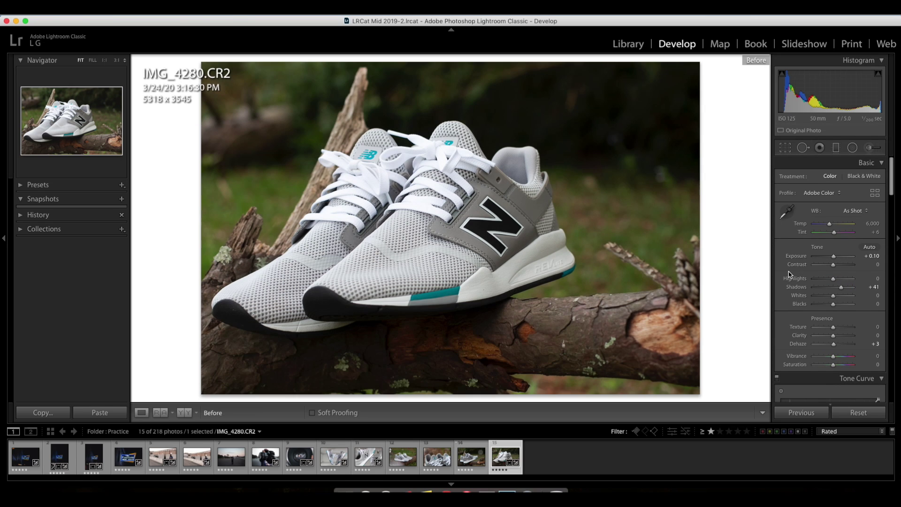
key(backslash)
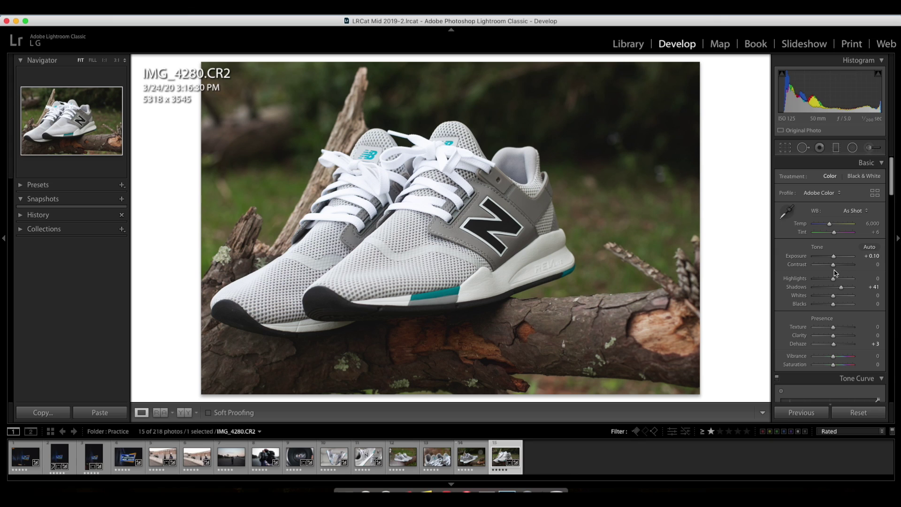
scroll(840, 277, down, 6)
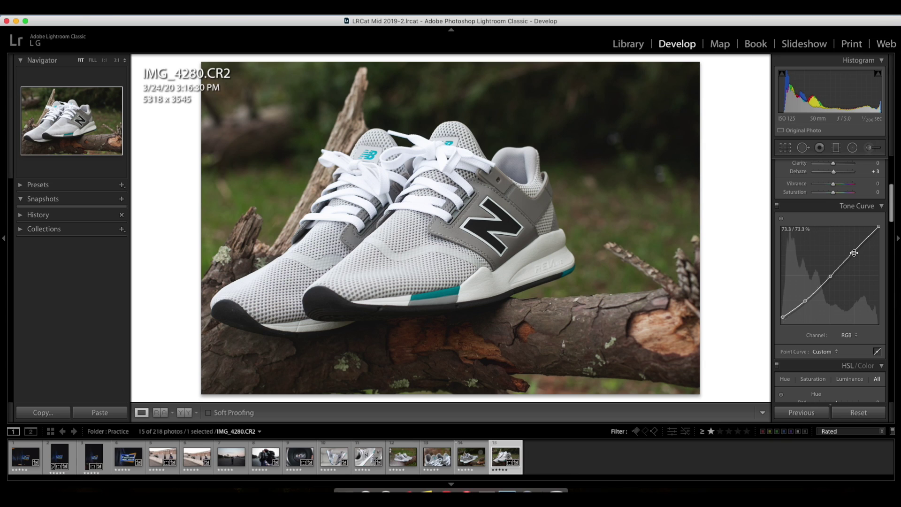
scroll(854, 262, down, 5)
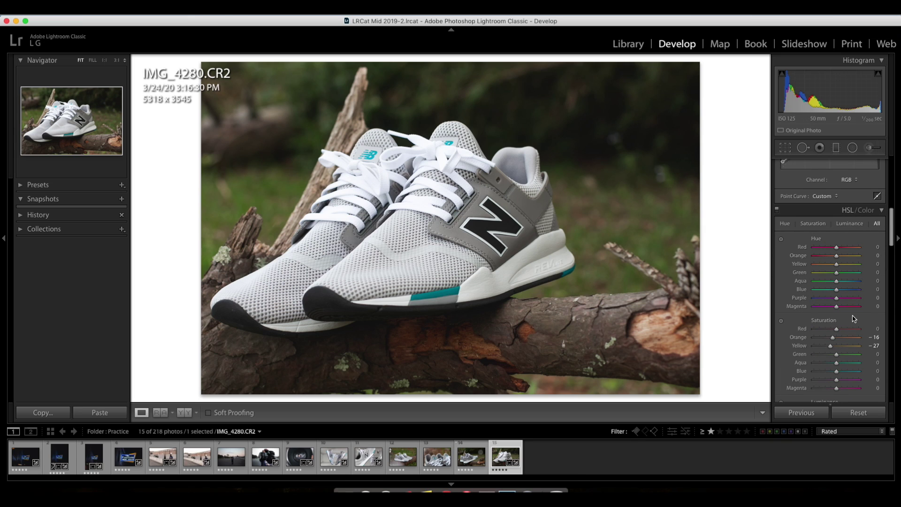
scroll(849, 305, down, 6)
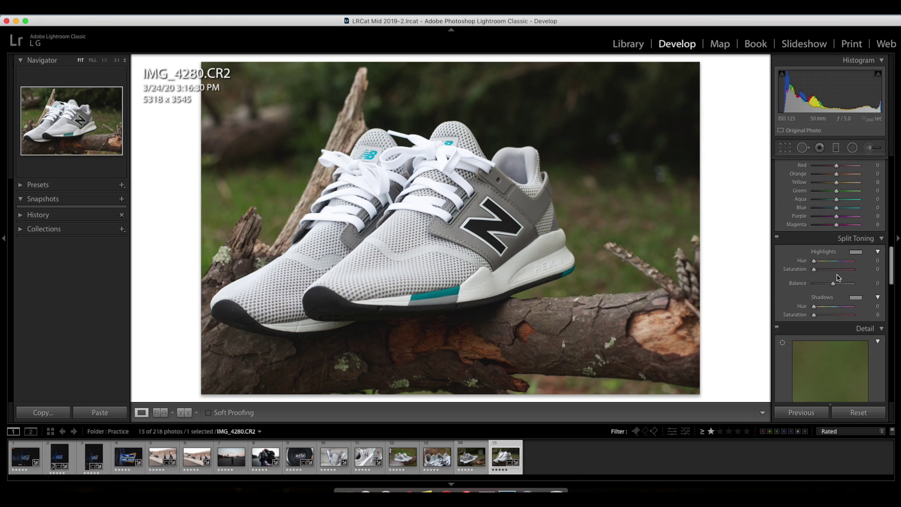
scroll(838, 277, down, 5)
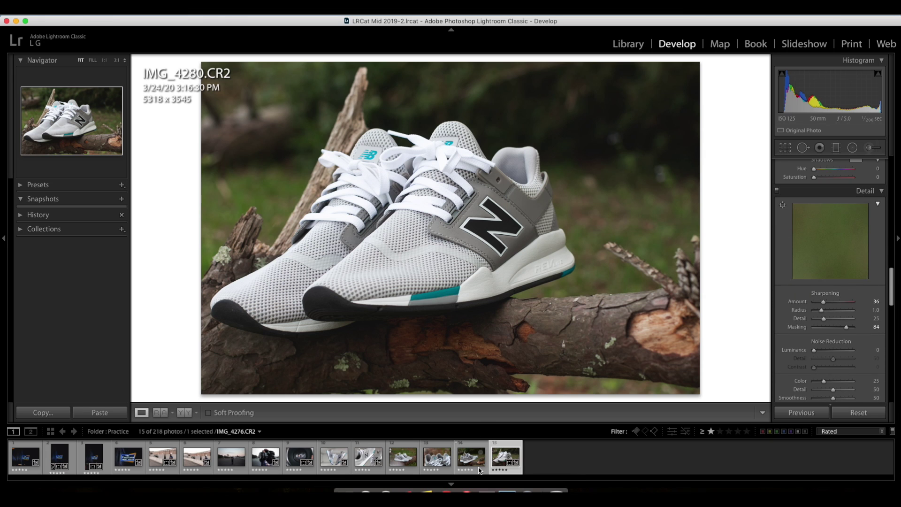
Copy the branch shot's develop settings and paste them onto lace close-up IMG_4275.
key(super+shift+c)
click(805, 397)
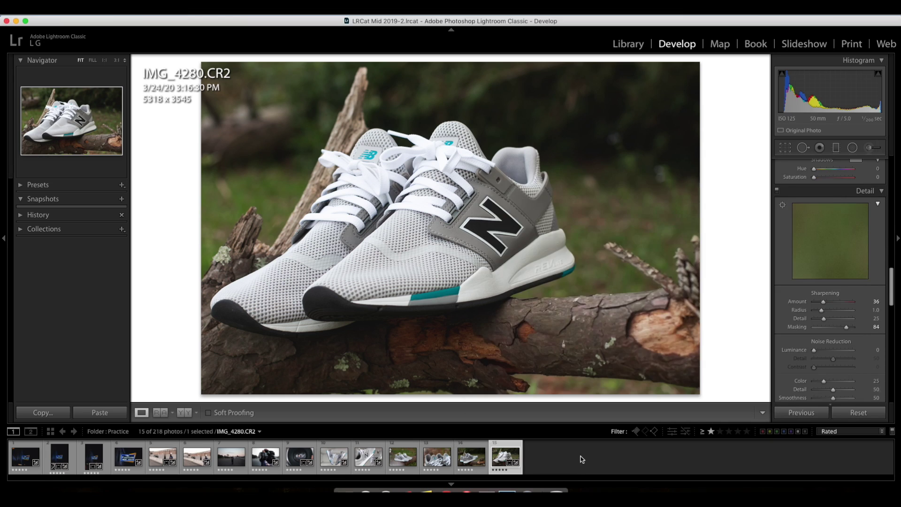
click(432, 462)
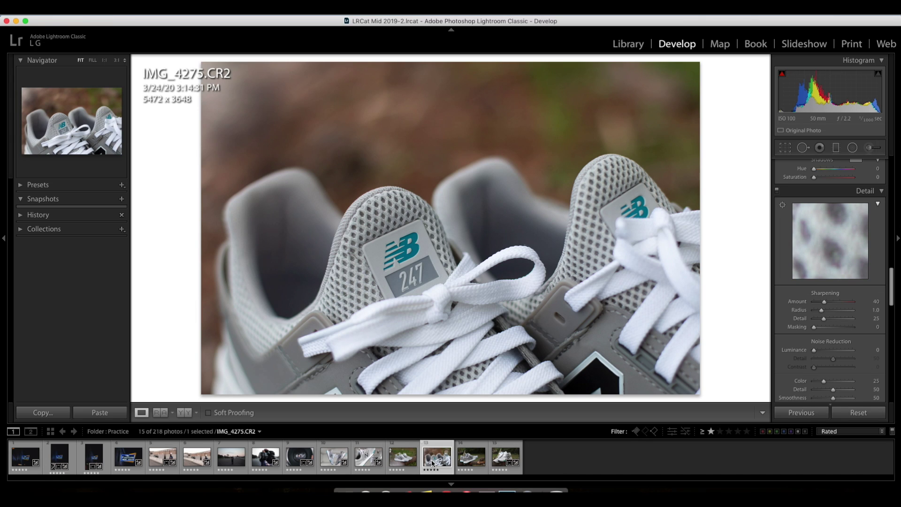
key(super+shift+v)
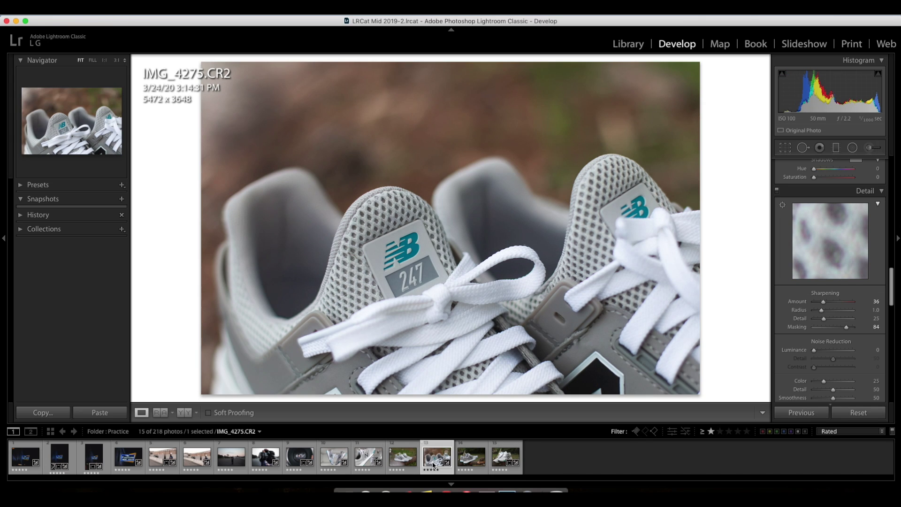
key(backslash)
key(backslash)
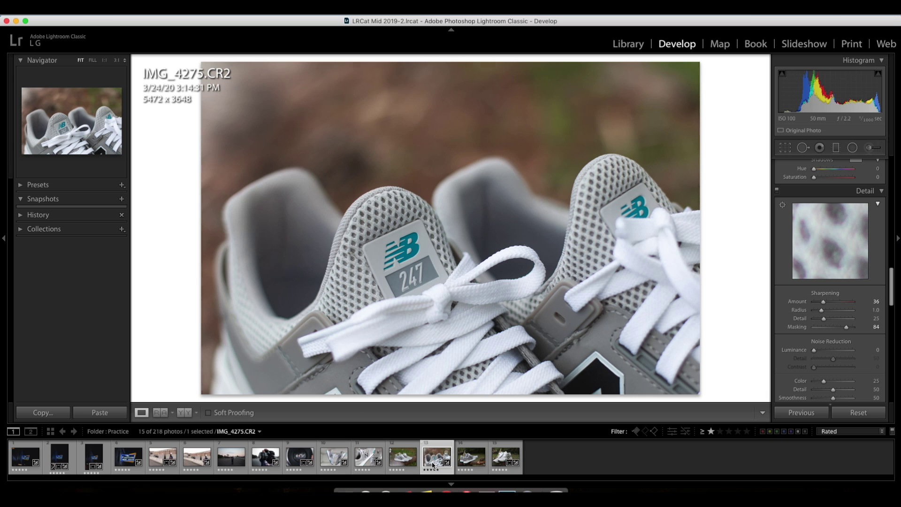
key(backslash)
key(backslash)
key(backslash)
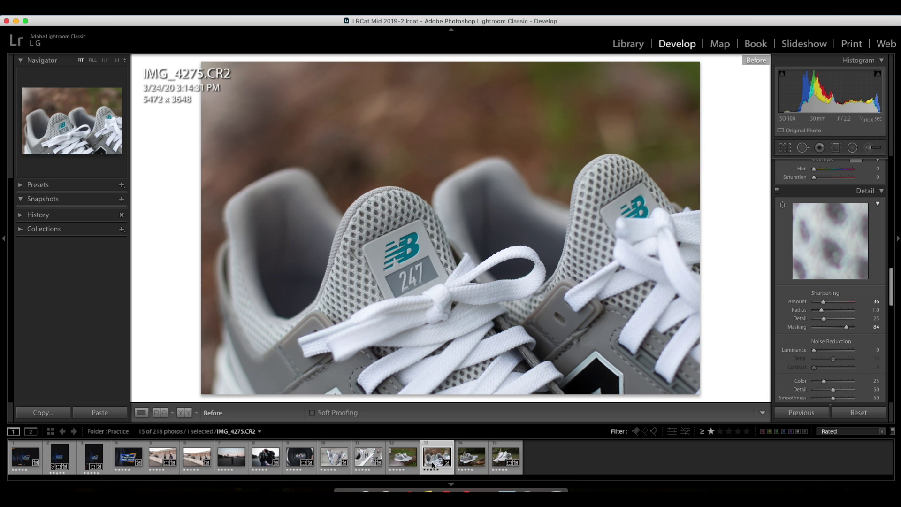
Try a portrait crop framing the heel logo, then undo it to keep landscape.
key(r)
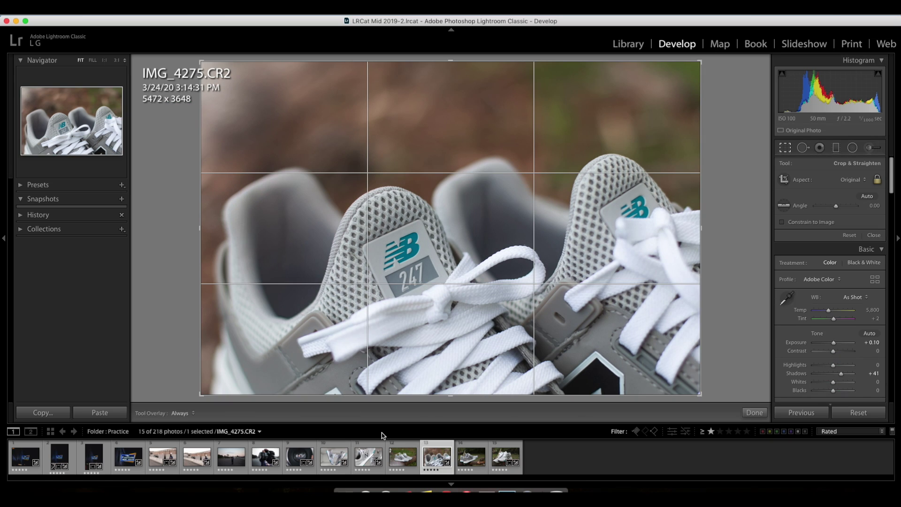
key(x)
drag(443, 295, 510, 296)
key(Return)
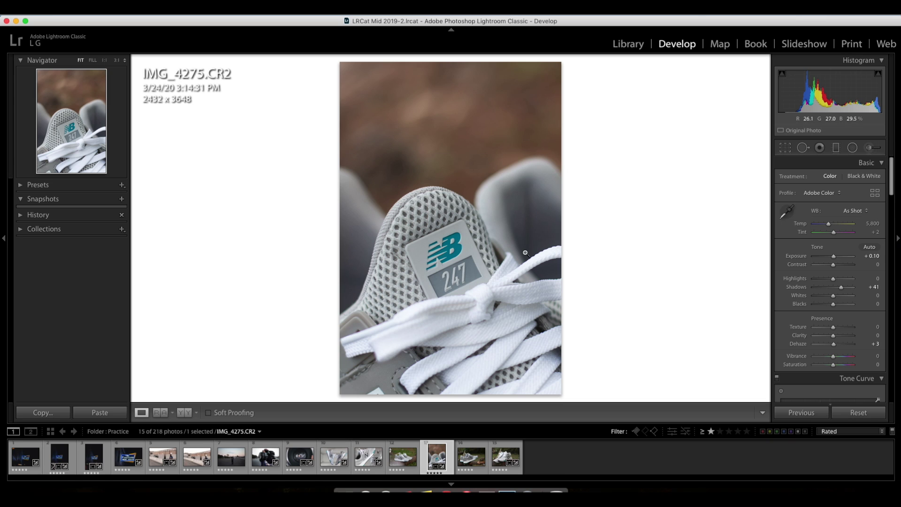
key(super+z)
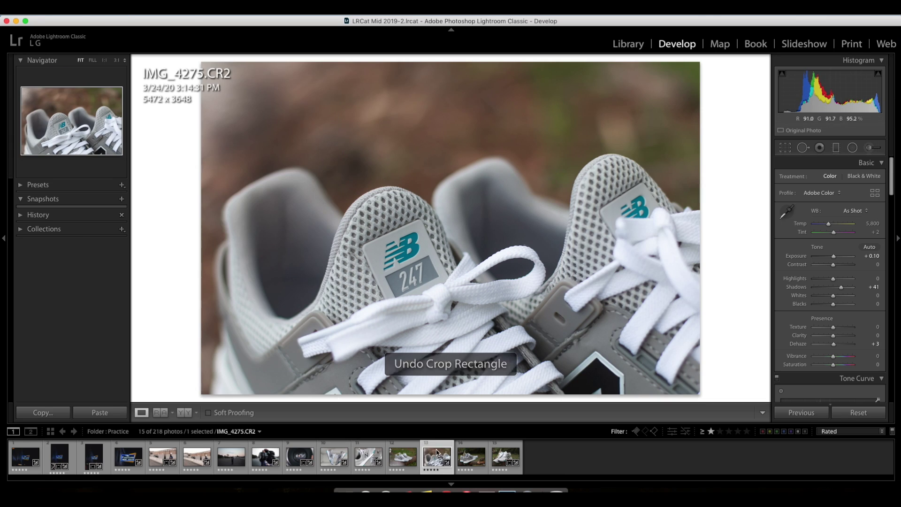
Paste the branch shot's settings onto side-view photo IMG_4276, then look over IMG_4257.
click(474, 463)
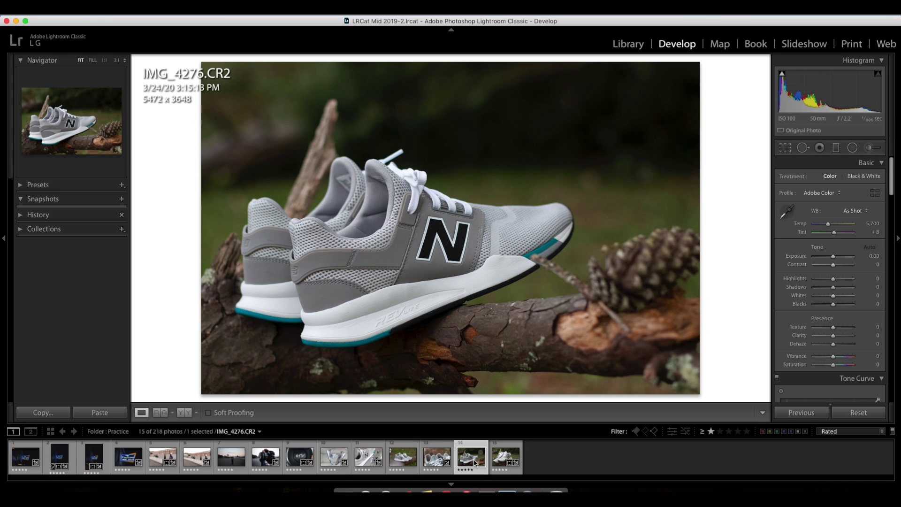
key(super+u)
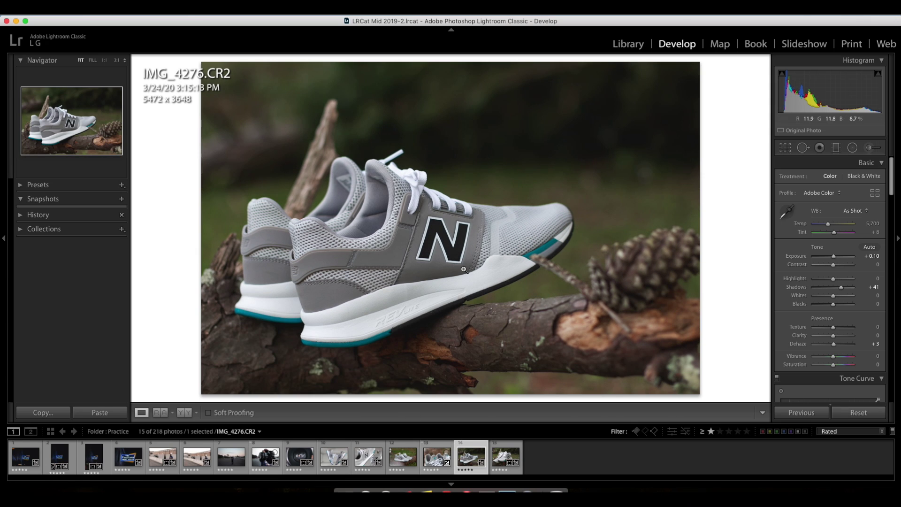
click(504, 457)
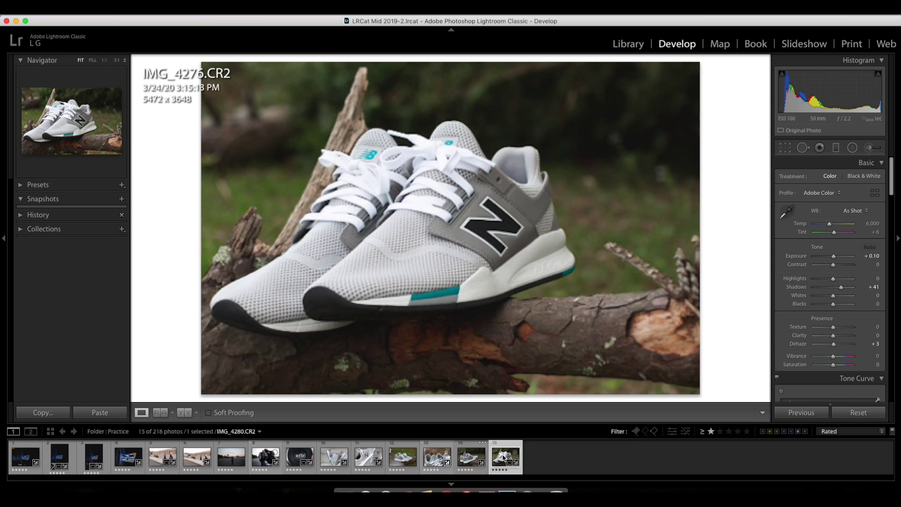
click(335, 460)
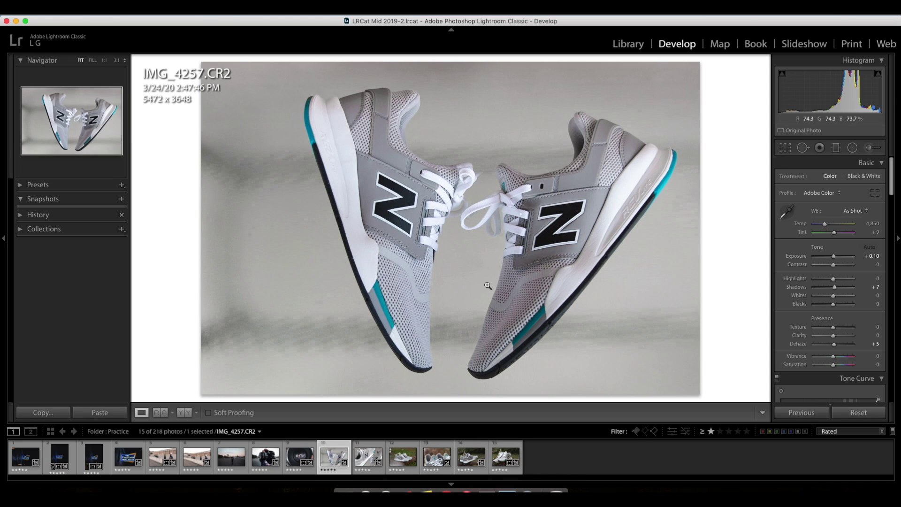
click(502, 451)
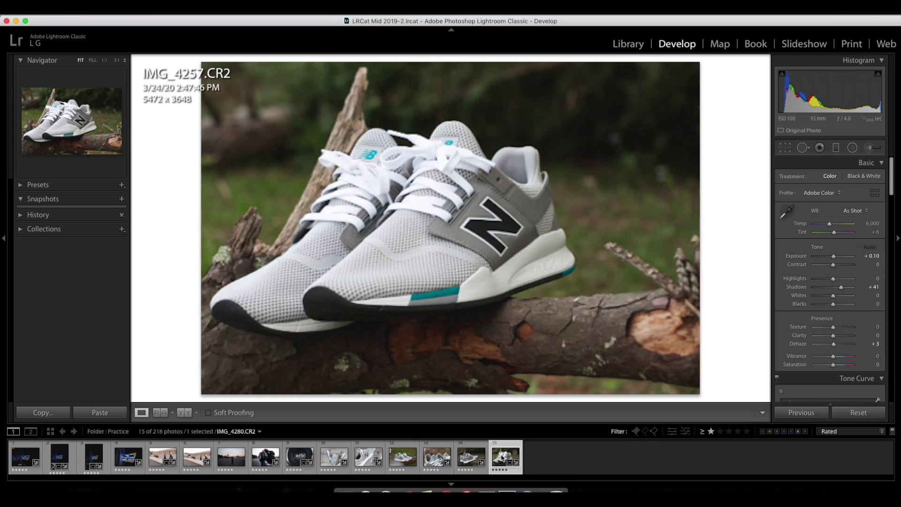
Trial-paste onto log photo IMG_4269 and undo it, then open lens photo IMG_4254.
click(406, 460)
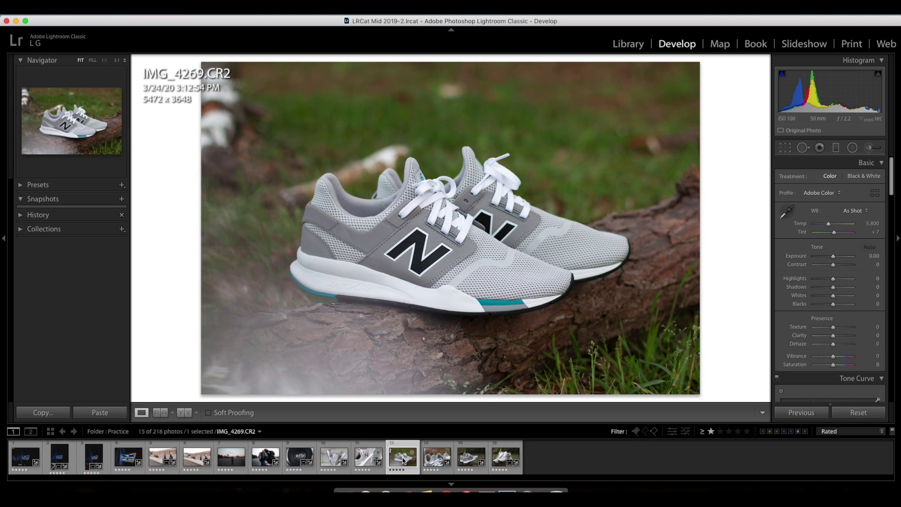
key(super+shift+v)
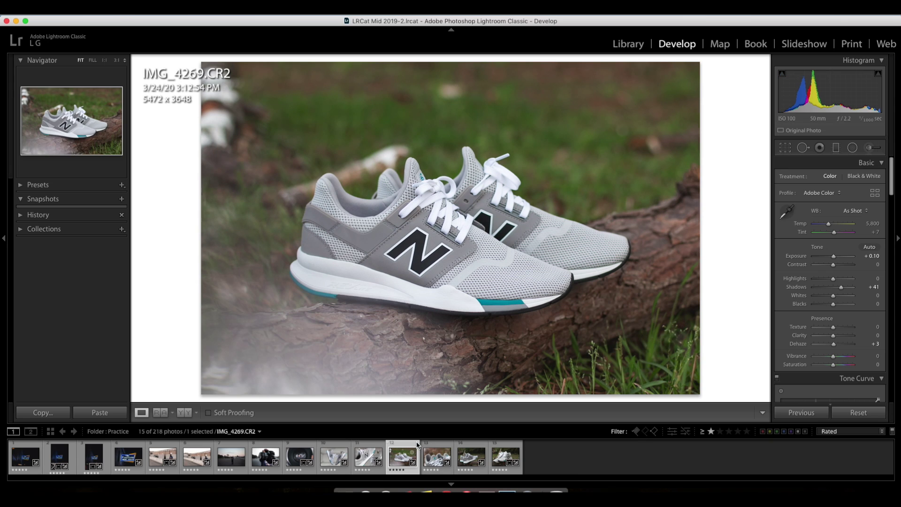
key(super+z)
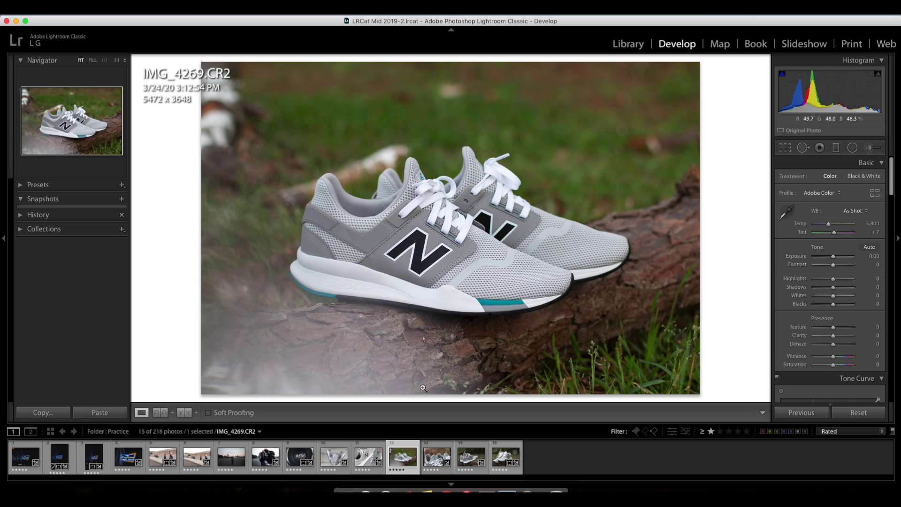
click(300, 456)
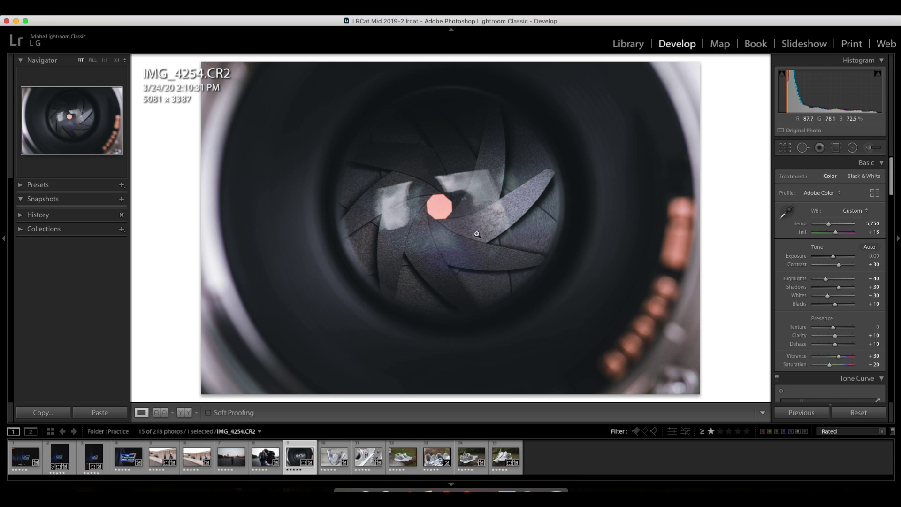
Inspect the lens photo's aperture centre at 1:1, then switch to floating-sneakers IMG_4257.
click(428, 210)
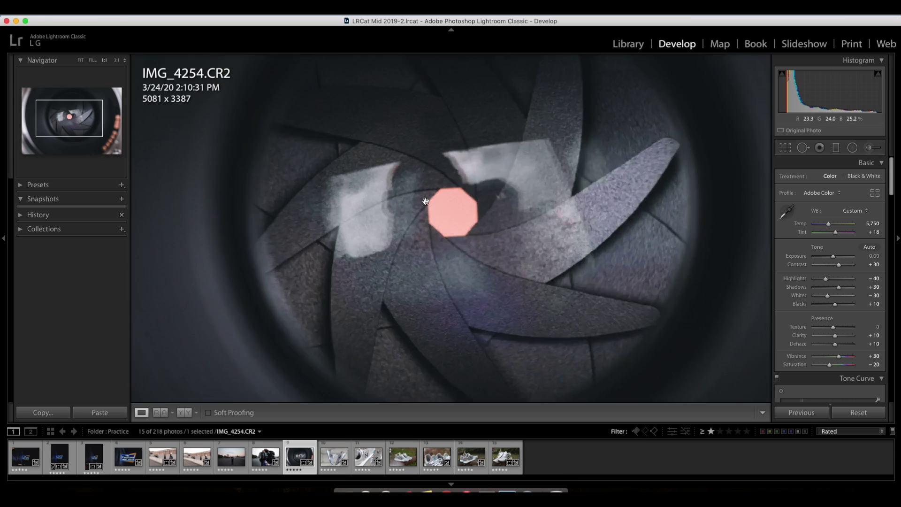
click(524, 207)
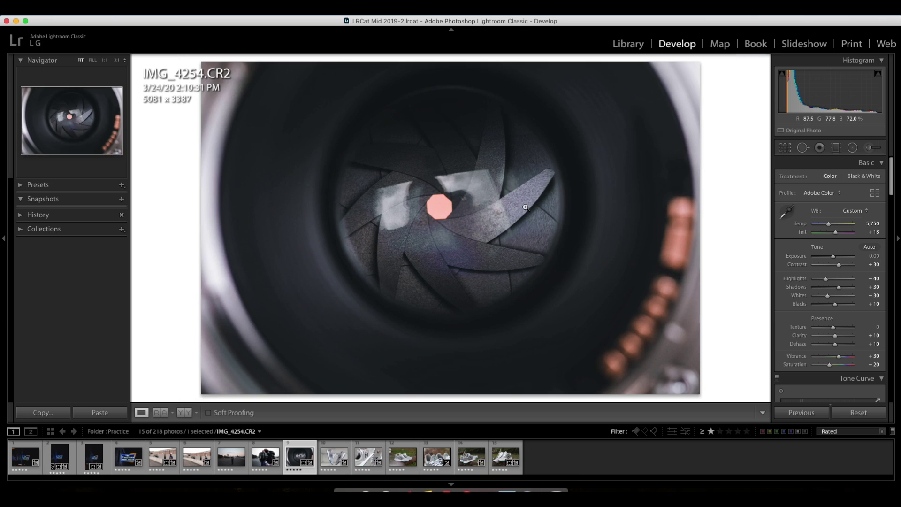
click(328, 464)
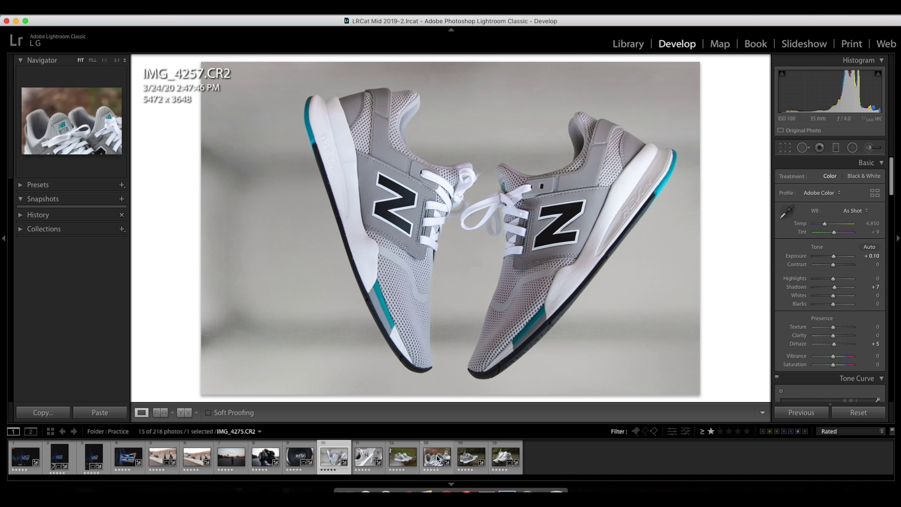
Review IMG_4276, IMG_4269 and lace close-up IMG_4275, ending back on branch shot IMG_4280.
click(468, 460)
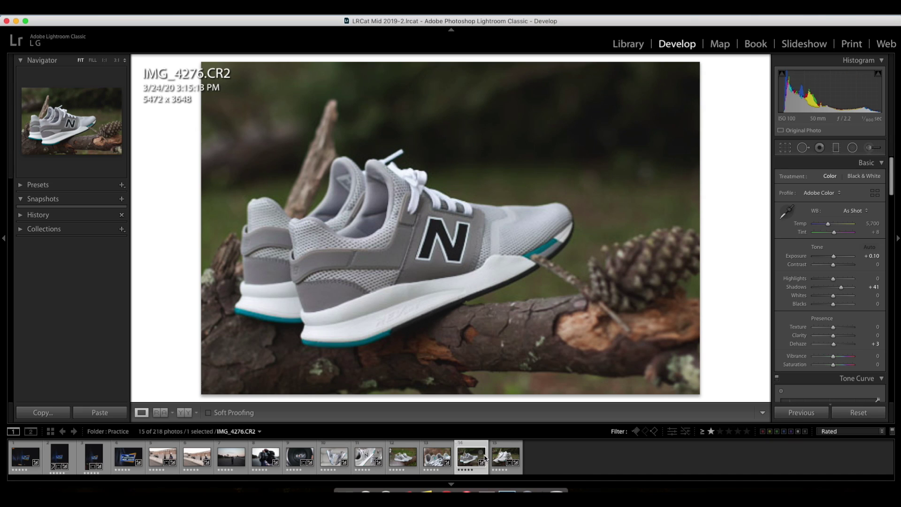
click(501, 458)
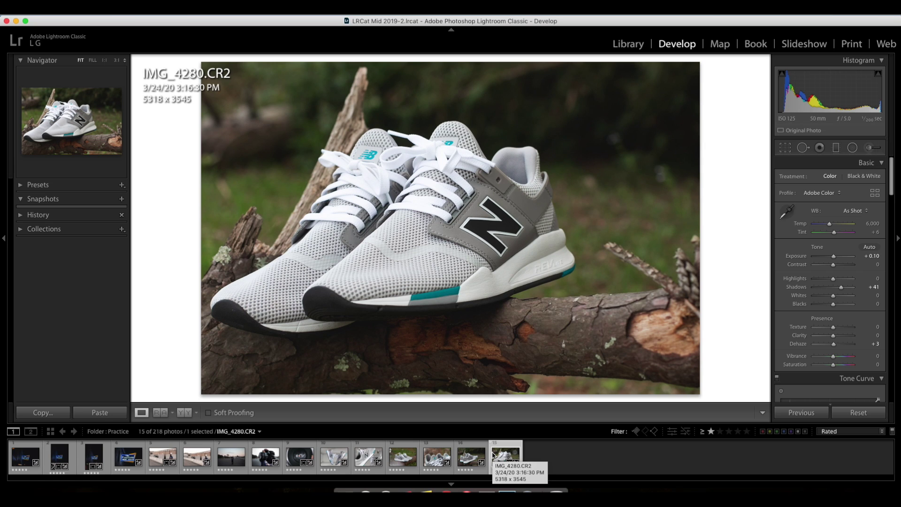
click(405, 458)
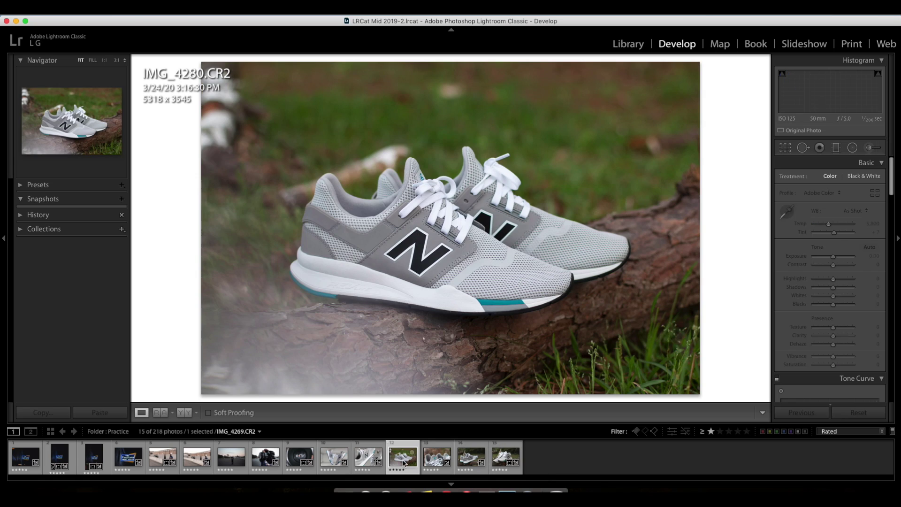
click(435, 464)
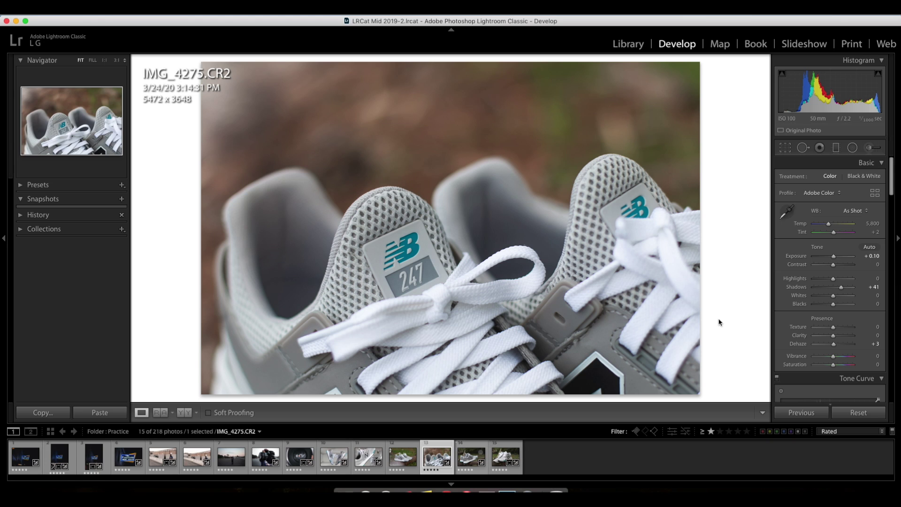
click(512, 460)
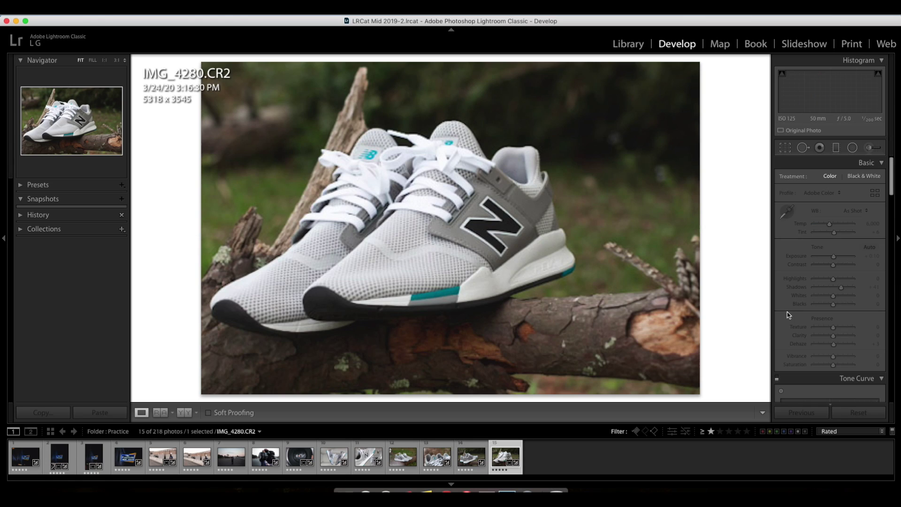